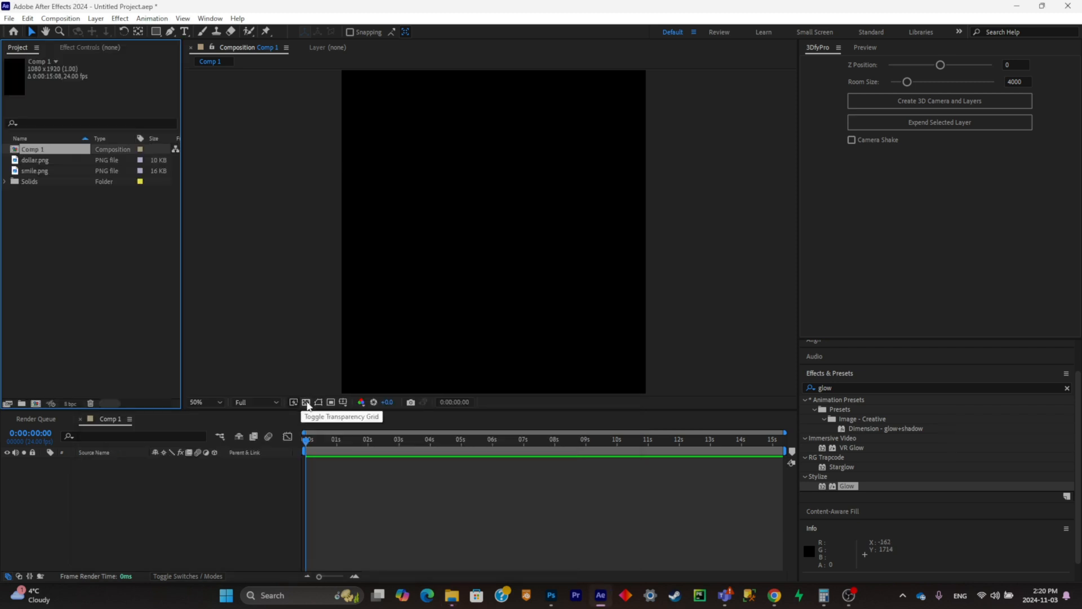
- Show the transparency grid and place dollar.png near the middle of Comp 1
click(306, 402)
click(90, 293)
click(38, 164)
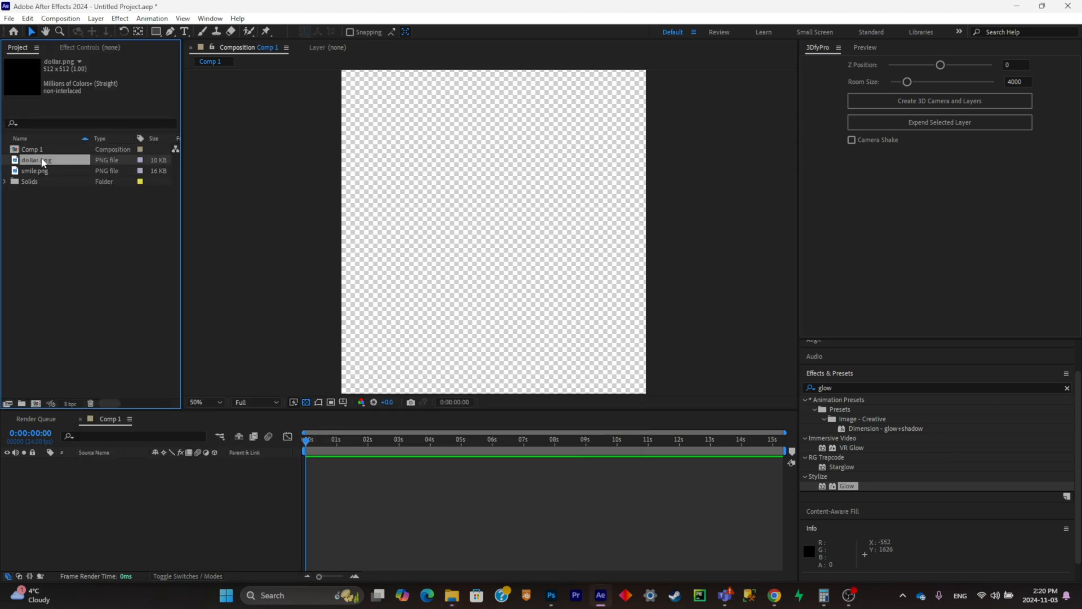
drag(38, 164, 498, 257)
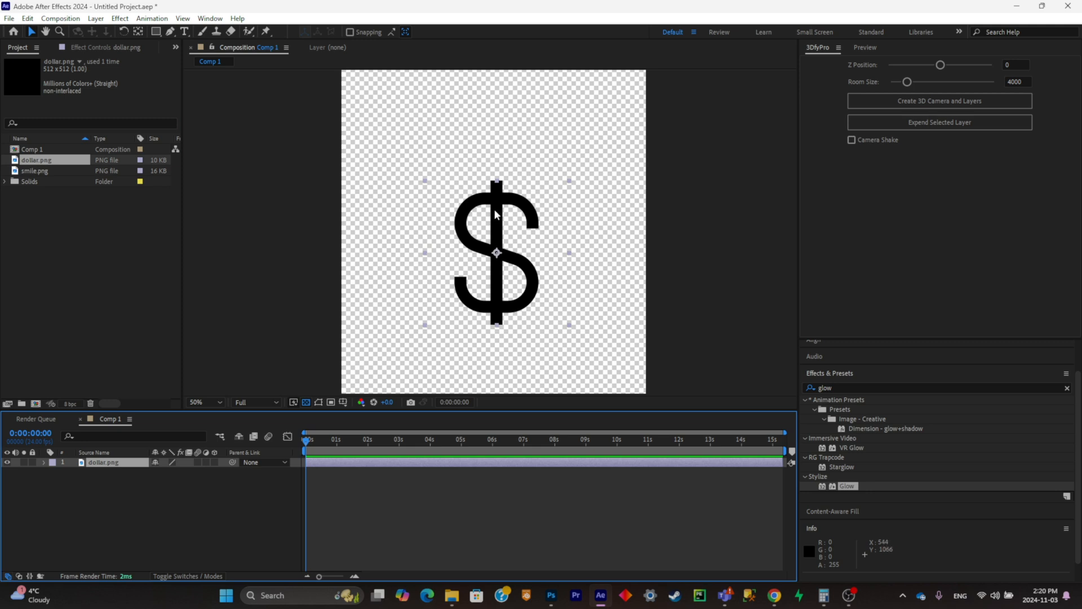
- Auto-trace the dollar.png layer on the current frame using the Alpha channel
click(96, 19)
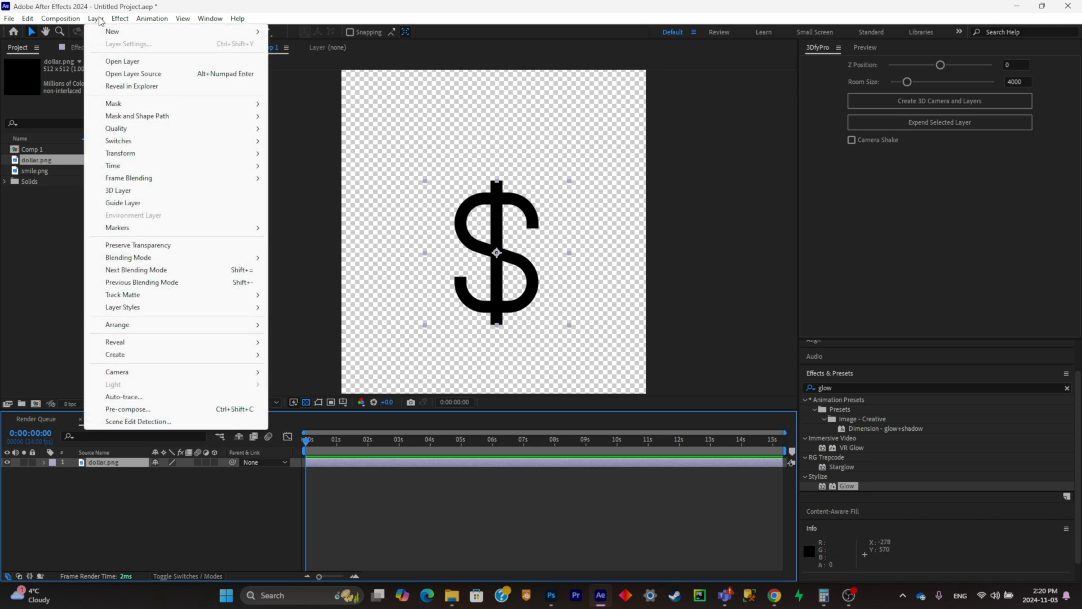
click(123, 397)
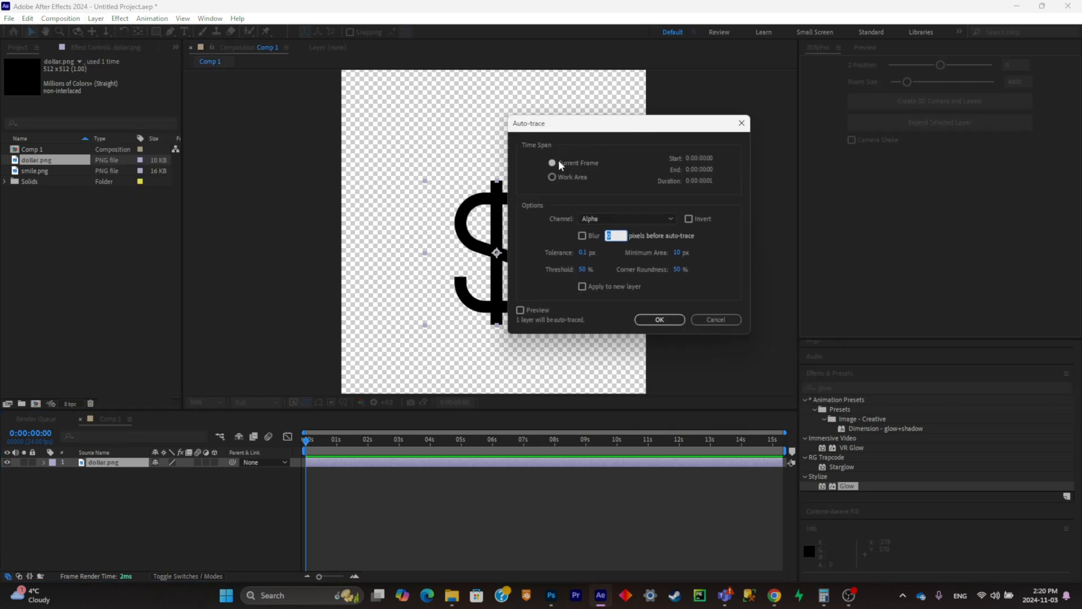
click(607, 218)
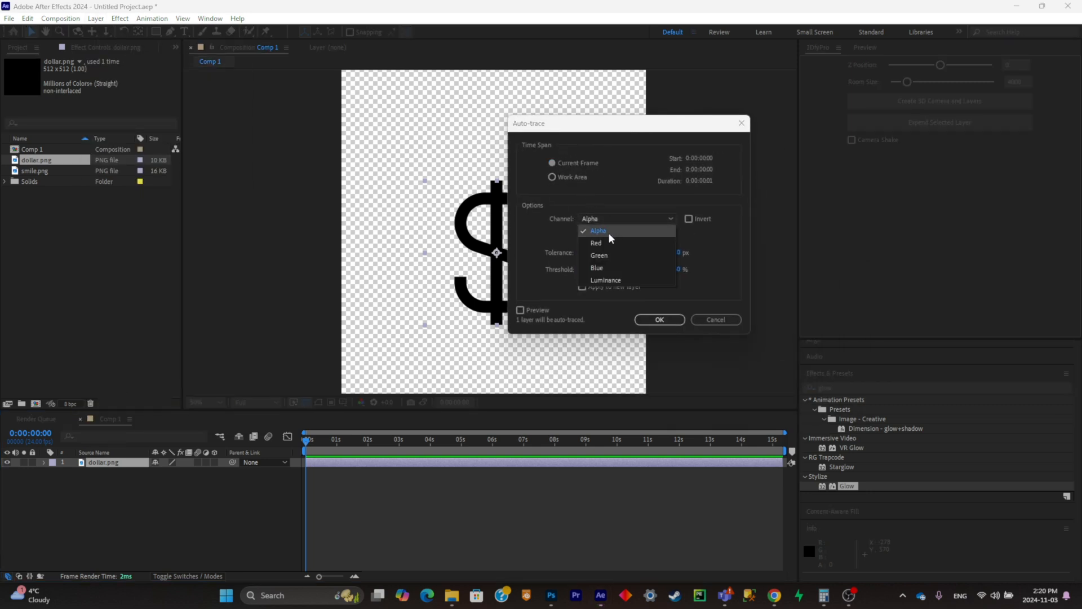
click(601, 231)
click(657, 319)
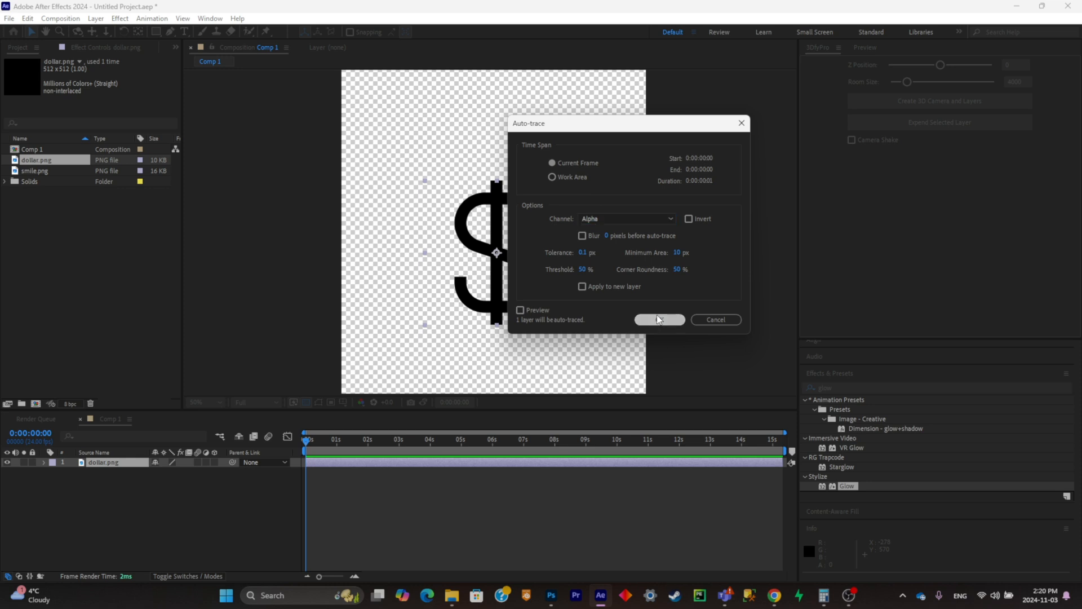
- Find the Stroke effect and apply it to the dollar.png layer
click(113, 462)
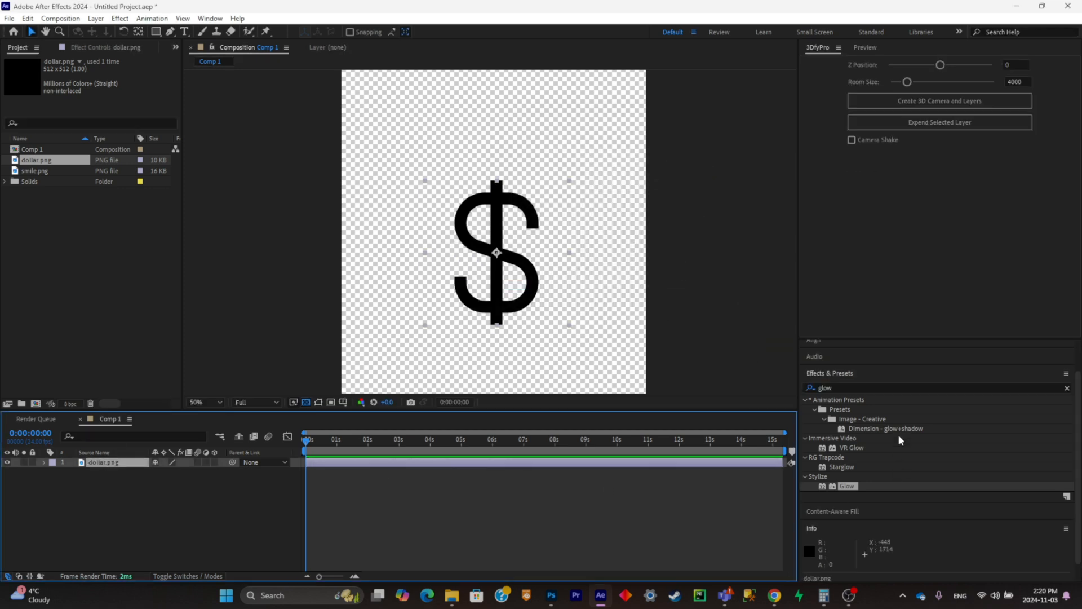
click(893, 387)
text(stroke)
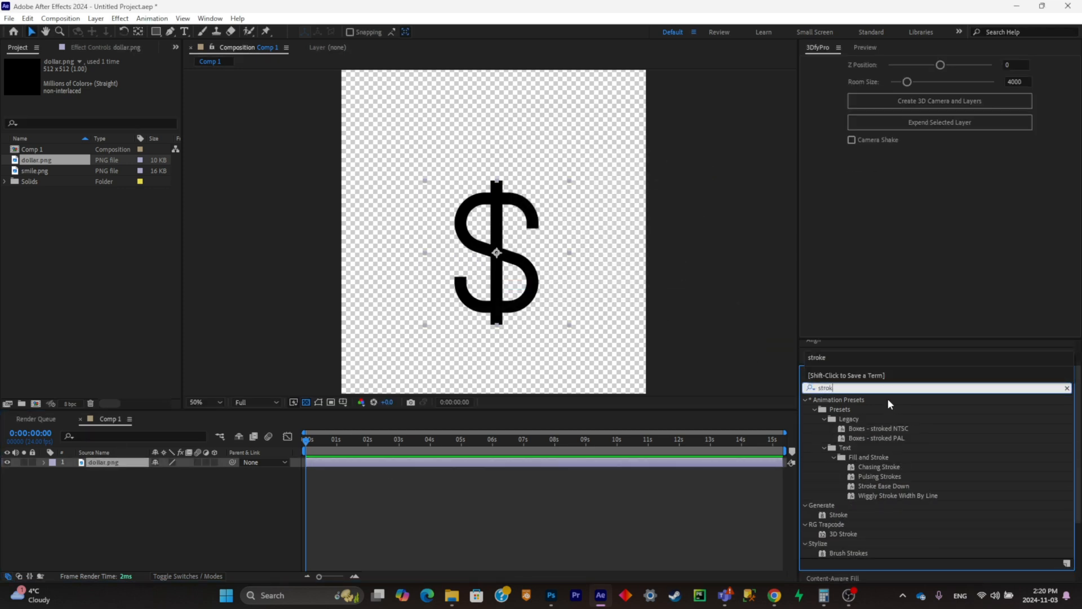
mouse_move(838, 515)
mouse_down()
mouse_move(25, 349)
mouse_move(113, 466)
mouse_move(124, 464)
mouse_up()
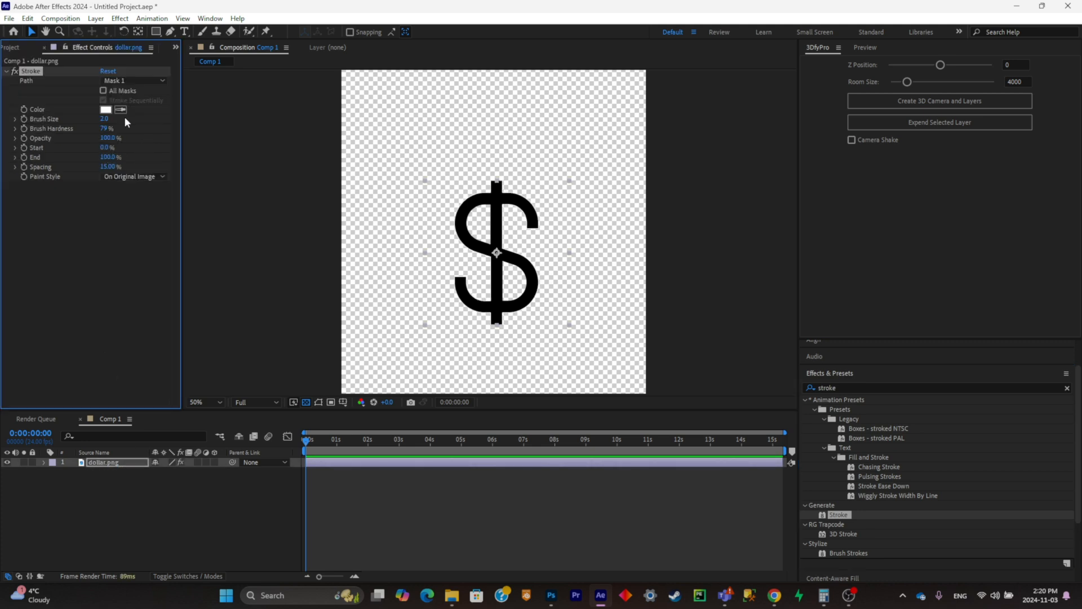
- Apply the Stroke effect to all masks and set its paint style to On Transparent
click(102, 90)
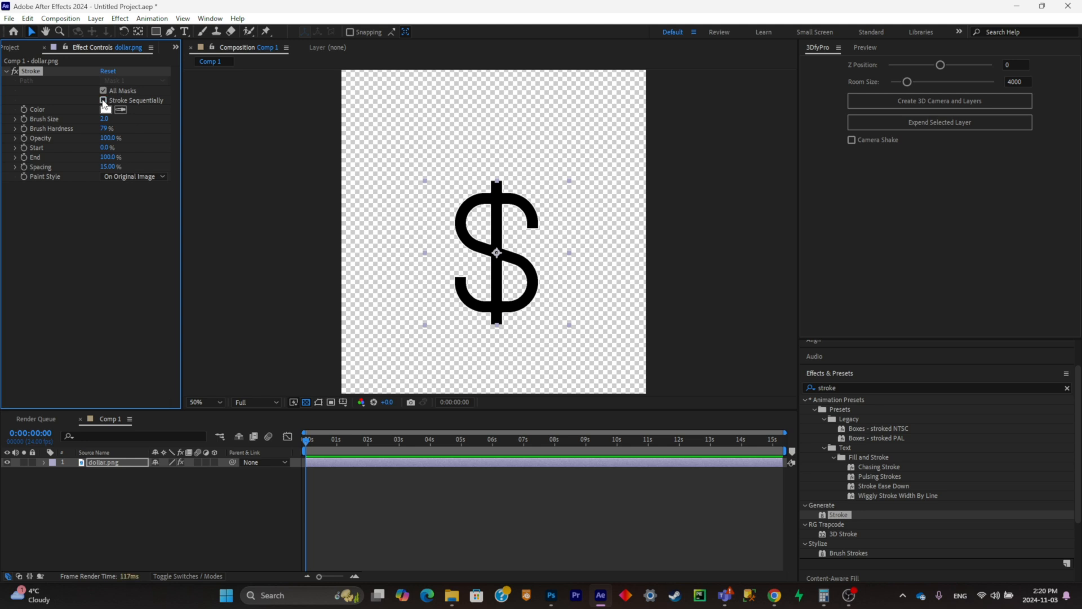
click(45, 177)
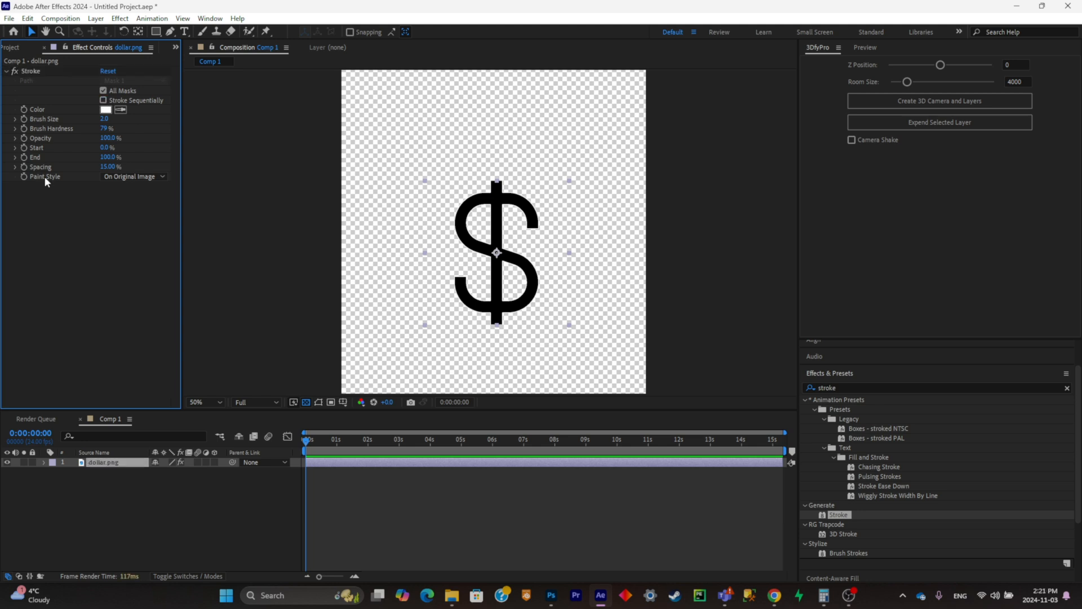
click(116, 176)
click(127, 201)
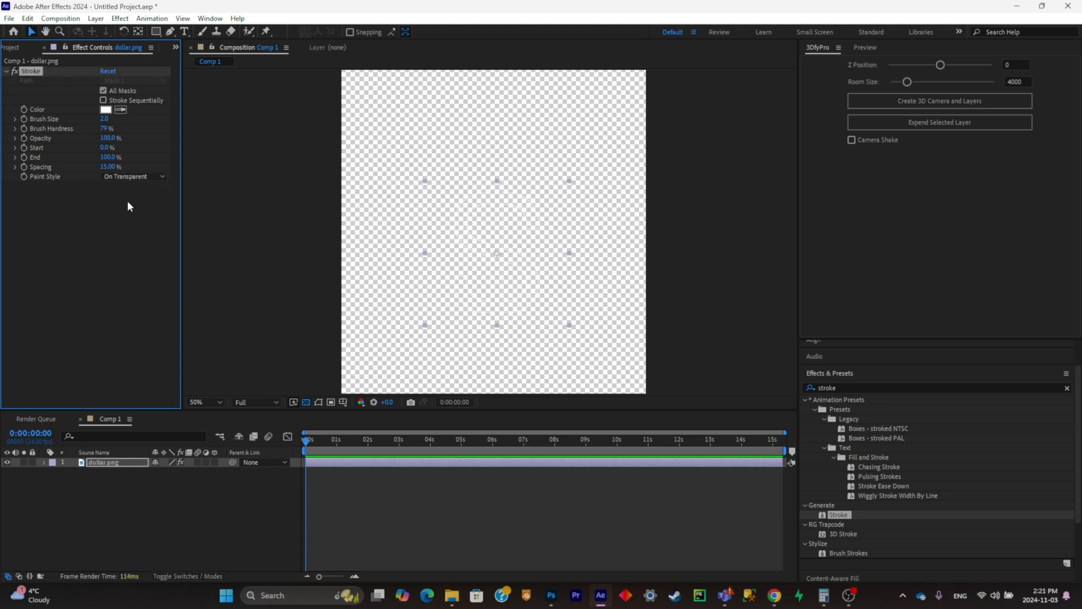
- Turn off the transparency grid and set the stroke's brush size to 4.3
click(306, 402)
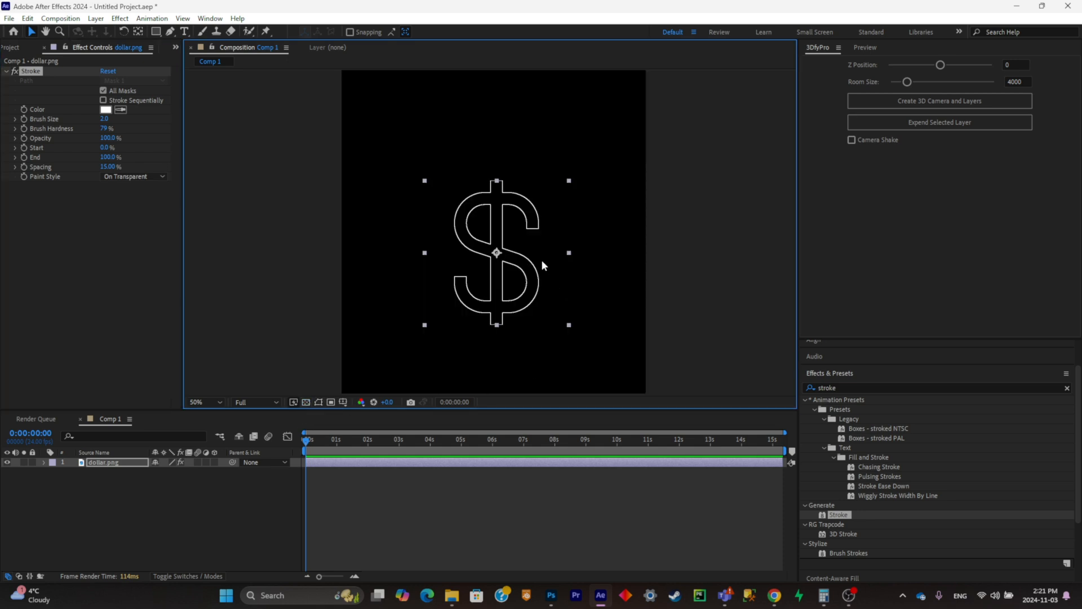
key(F3)
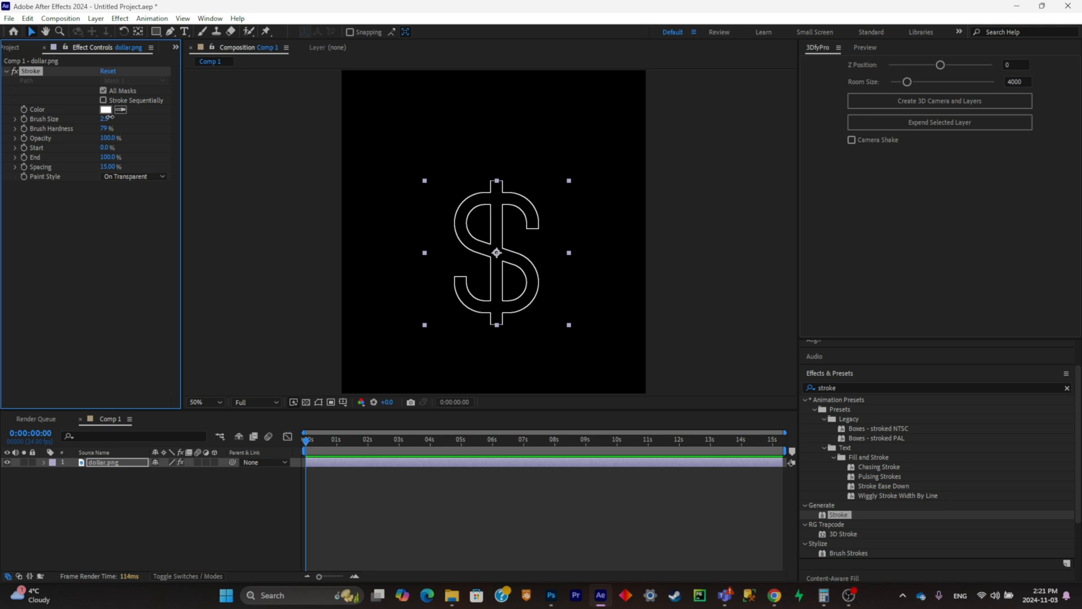
drag(111, 118, 116, 117)
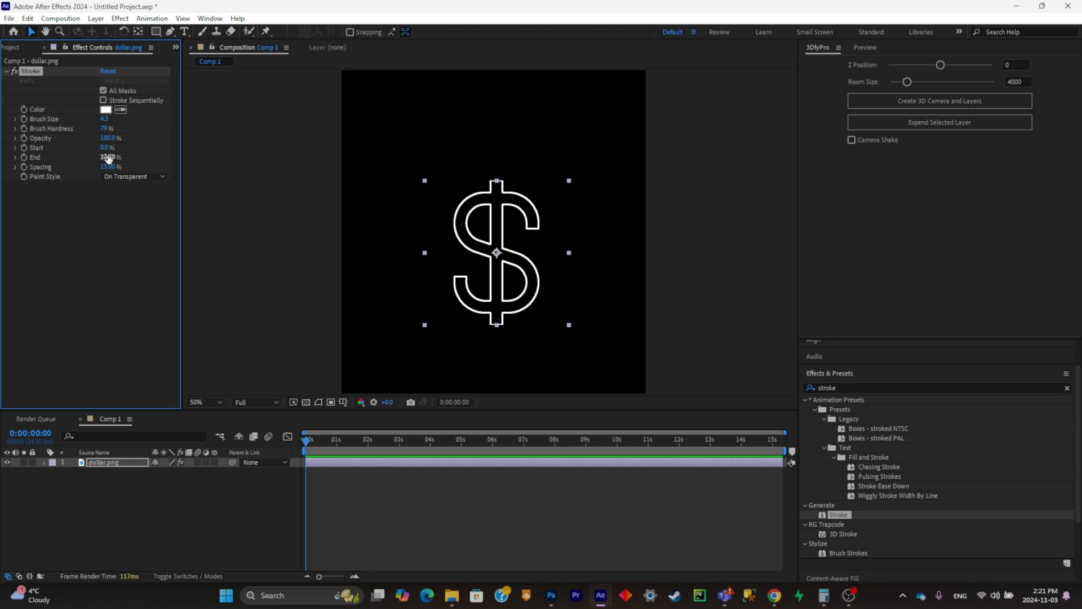
- Keyframe the stroke's End from 0% at the composition start to 100% at frame 16, and preview the animation
click(23, 157)
key(u)
drag(113, 161, 34, 161)
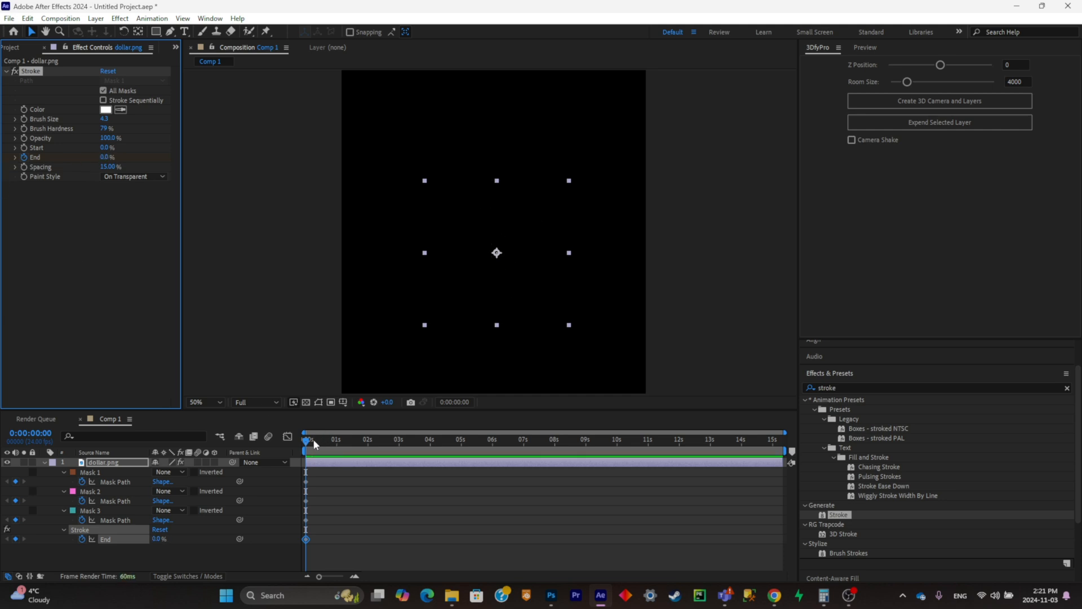
drag(316, 445, 326, 445)
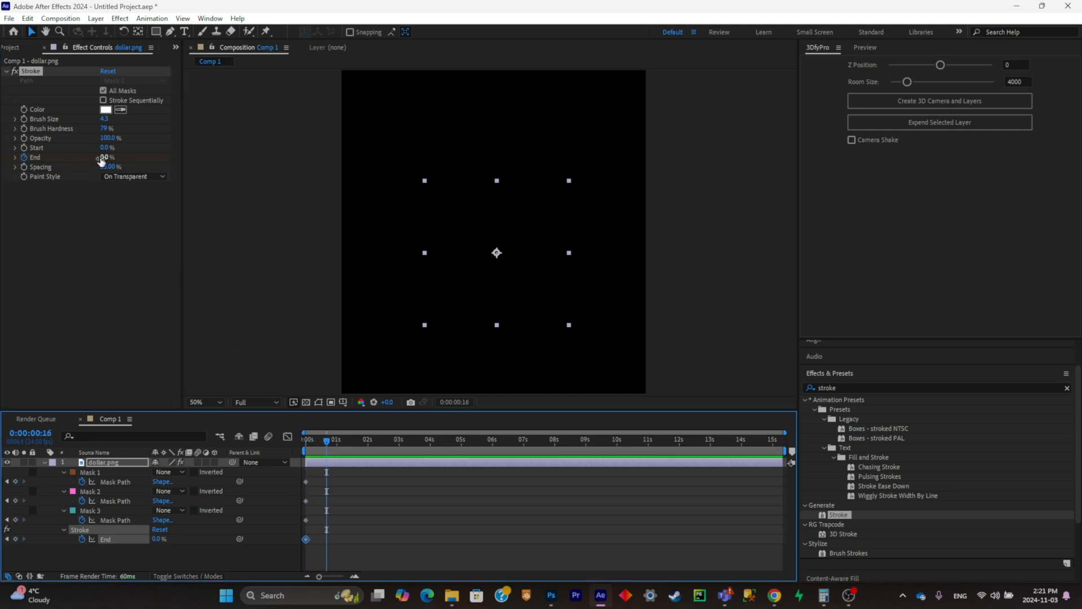
drag(102, 160, 406, 203)
drag(336, 444, 276, 448)
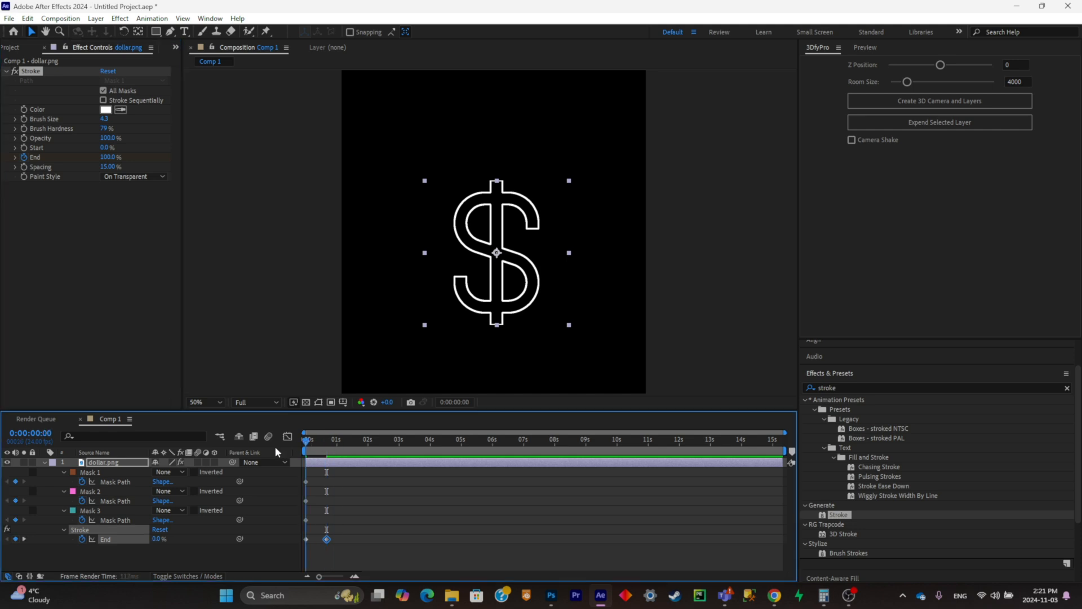
key(space)
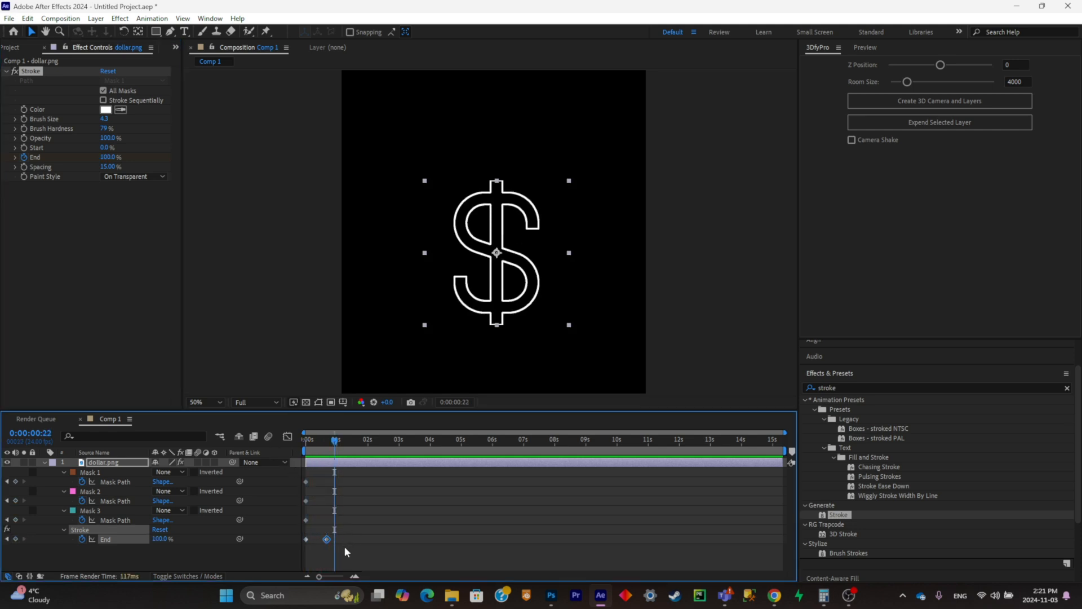
- Move the second End keyframe to about 1.5 seconds and apply Easy Ease to both End keyframes
click(330, 534)
drag(330, 537, 292, 536)
key(F9)
- Reshape the End speed graph so the stroke starts fast and slows down gradually, and preview the result
click(288, 436)
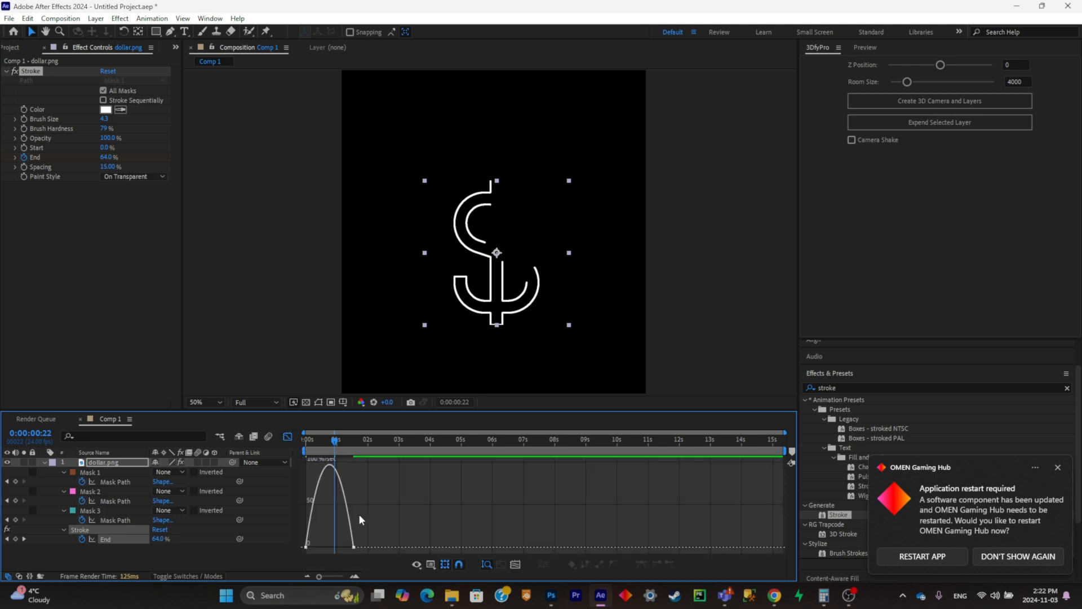
click(350, 516)
drag(313, 544, 332, 540)
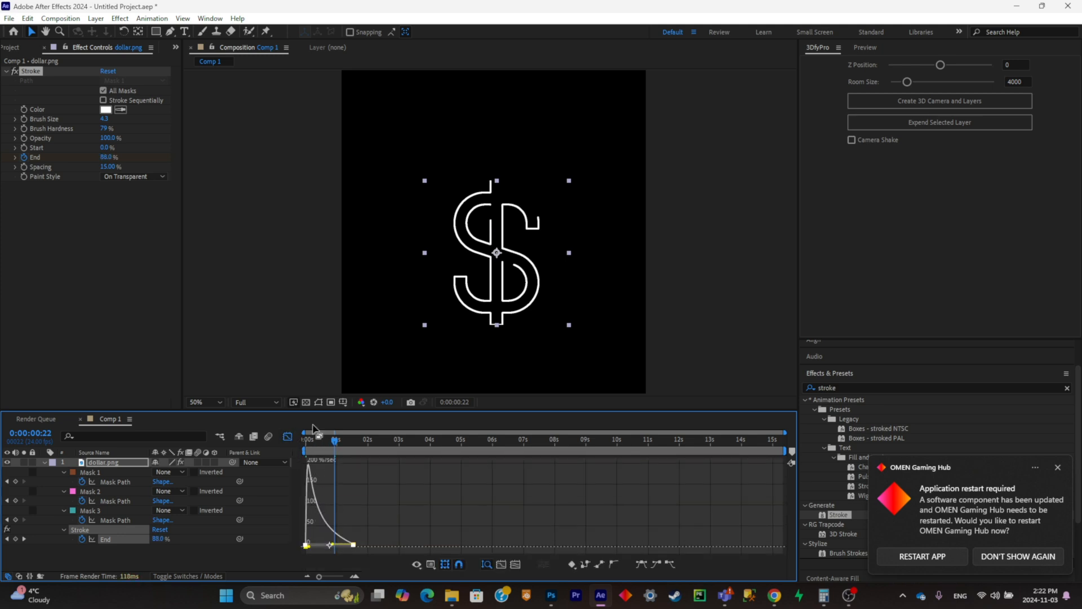
drag(318, 440, 308, 445)
key(space)
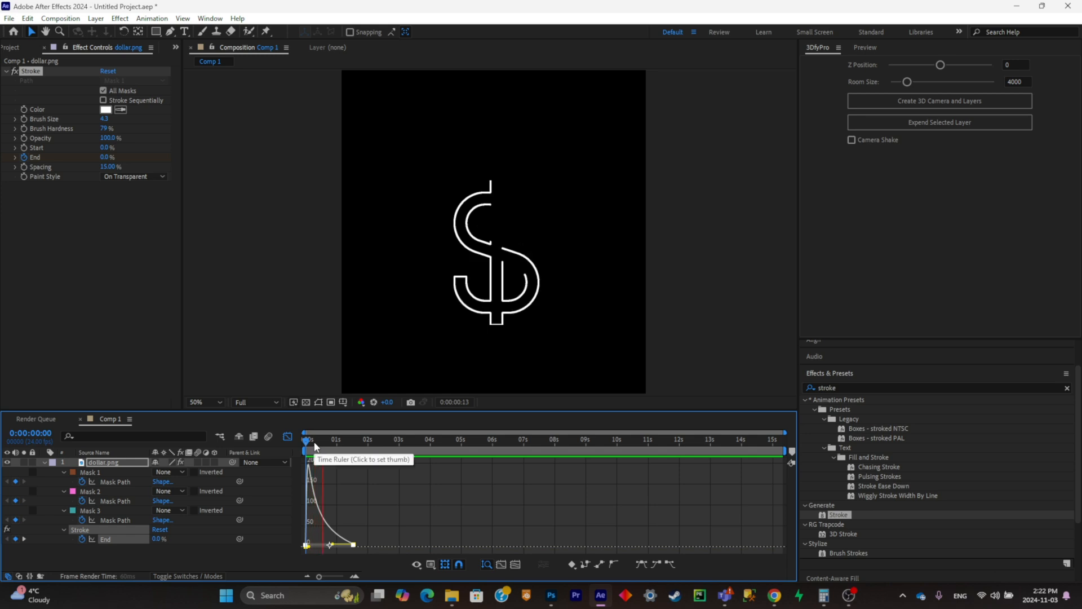
click(288, 436)
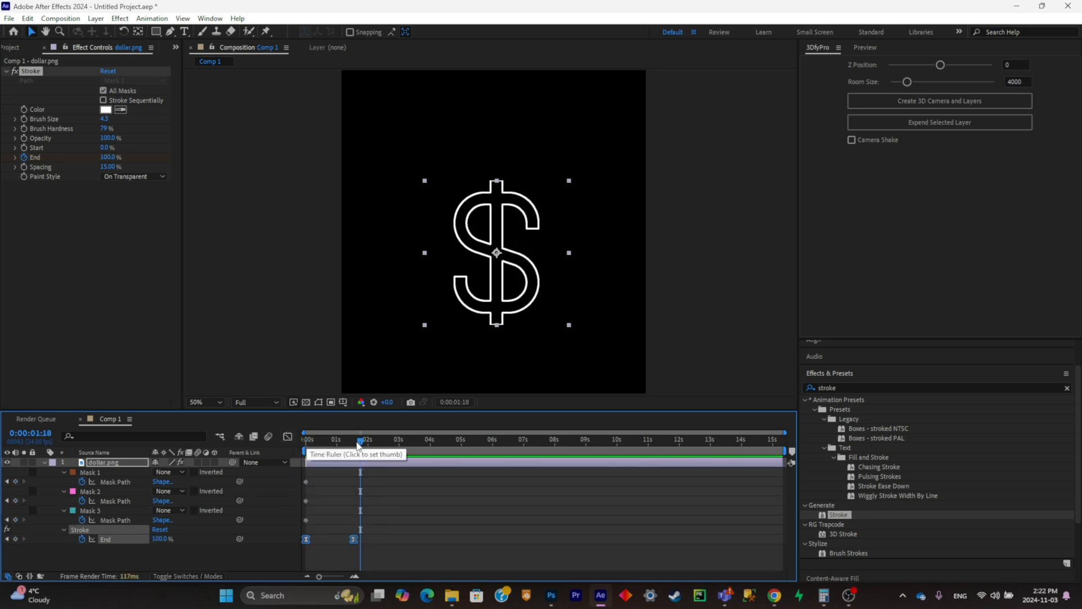
key(space)
key(space)
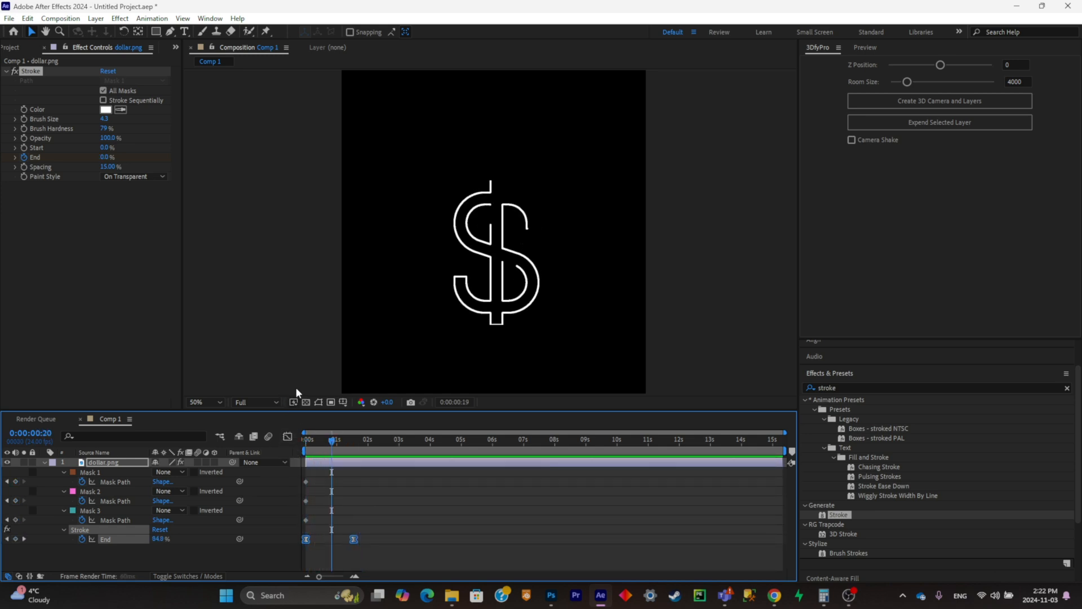
- Set the stroke colour to green 00FF3C and preview the animation from the start
click(112, 109)
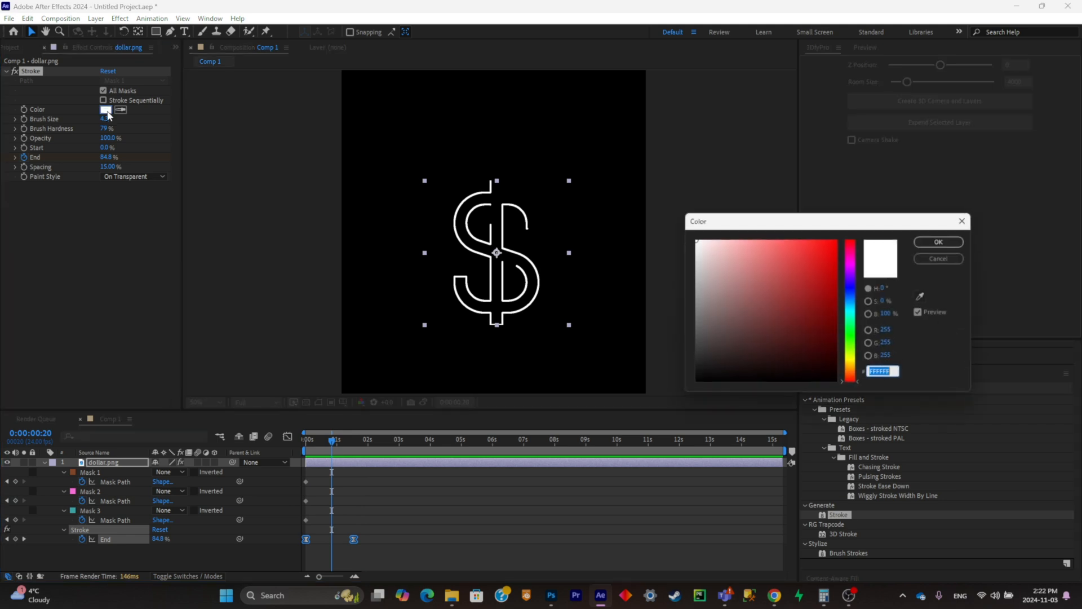
click(854, 332)
click(821, 279)
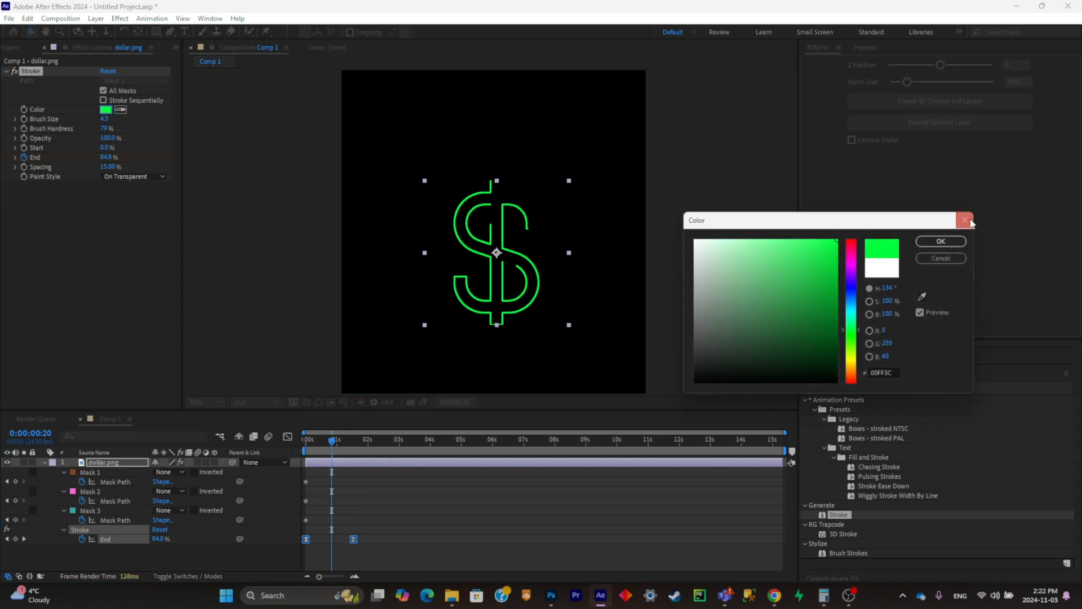
click(953, 241)
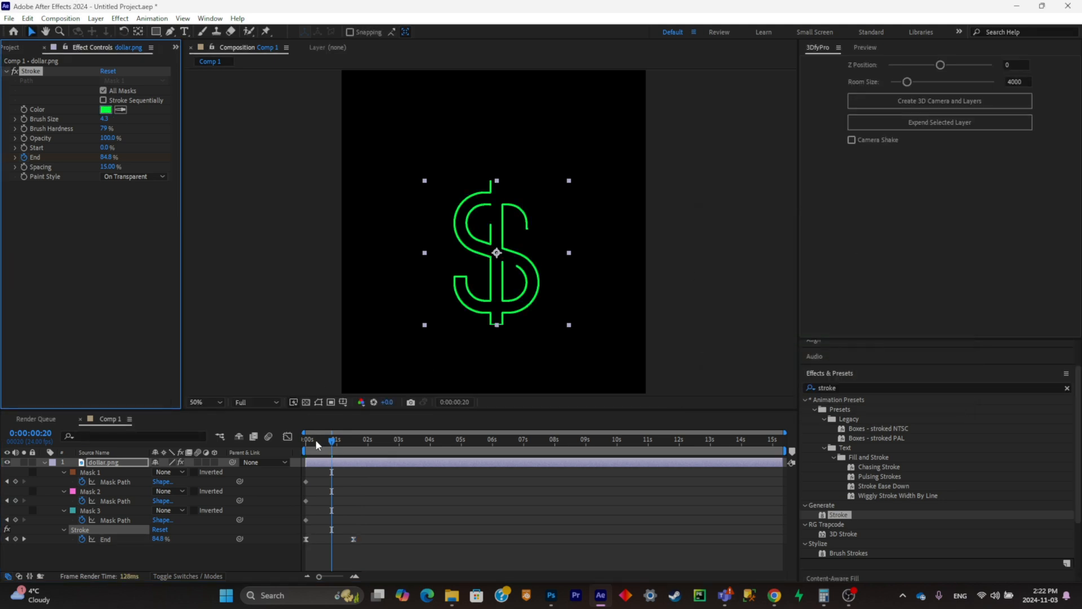
drag(316, 439, 293, 451)
key(space)
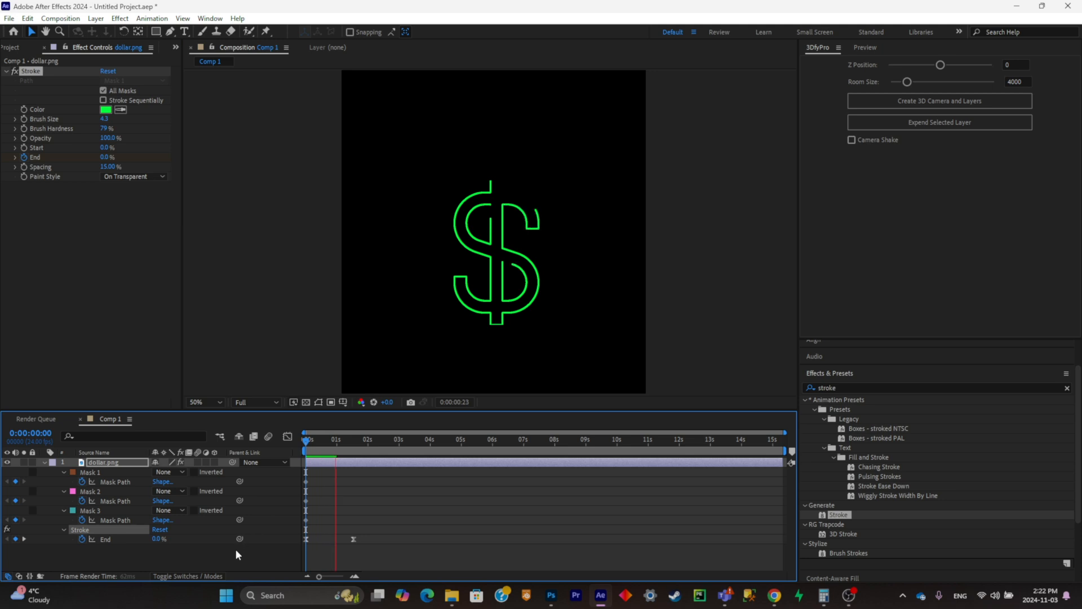
- Find CC Force Motion Blur and add it to the dollar.png layer after the Stroke effect
click(1004, 387)
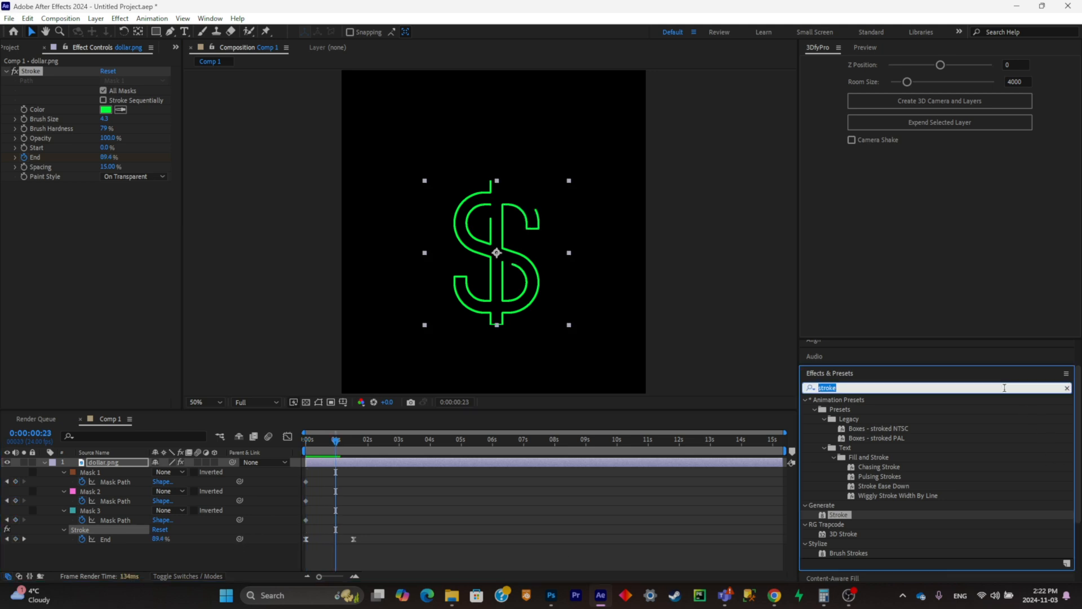
text(force)
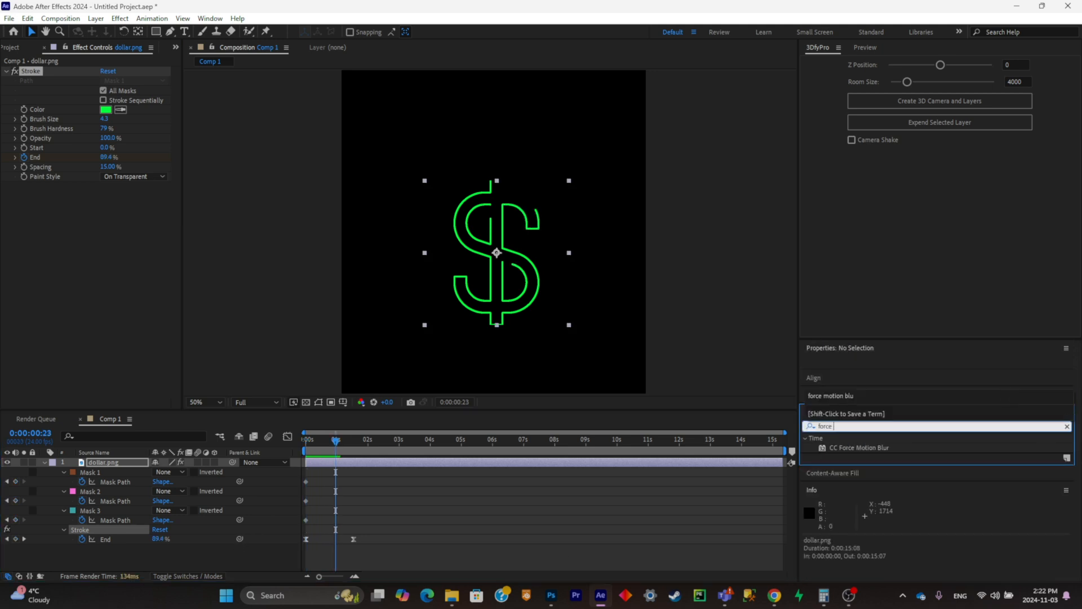
drag(878, 448, 17, 259)
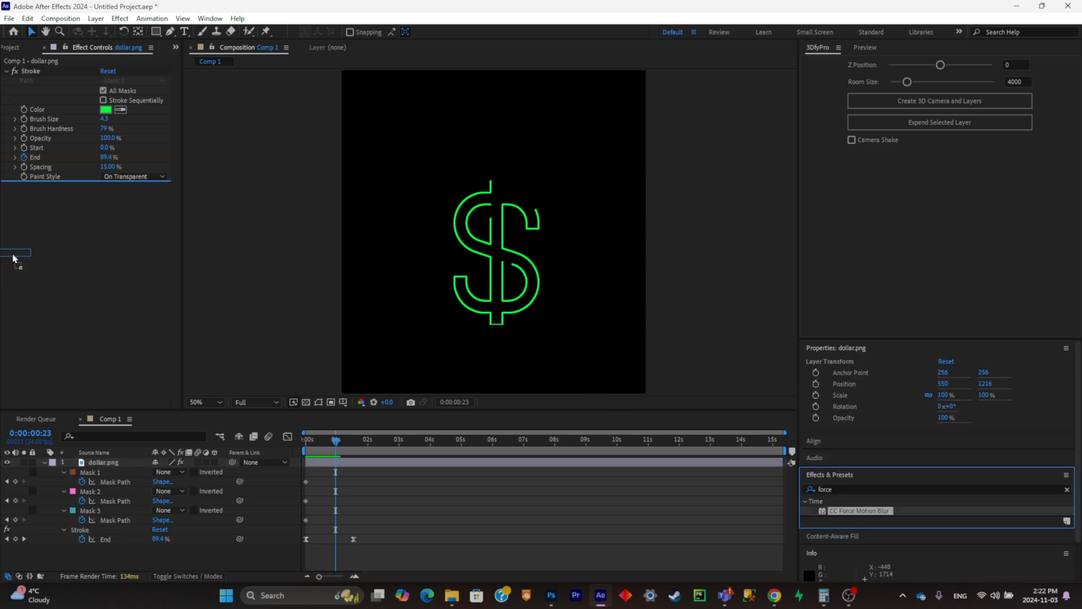
- Find the Stylize Glow effect and add it to the dollar.png layer after the motion blur
click(850, 489)
text(glow)
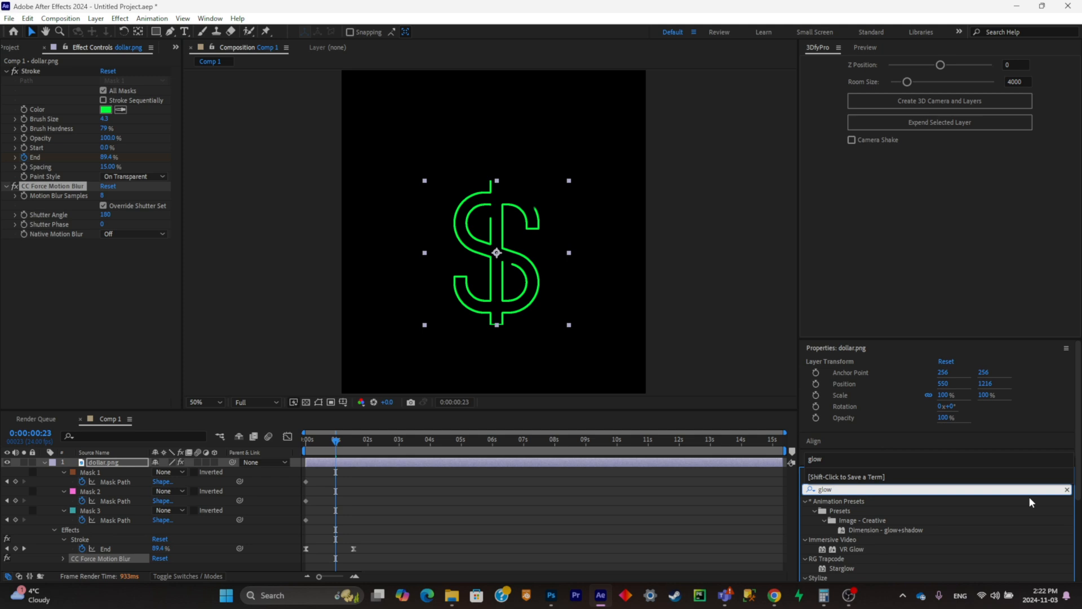
scroll(967, 509, down, 2)
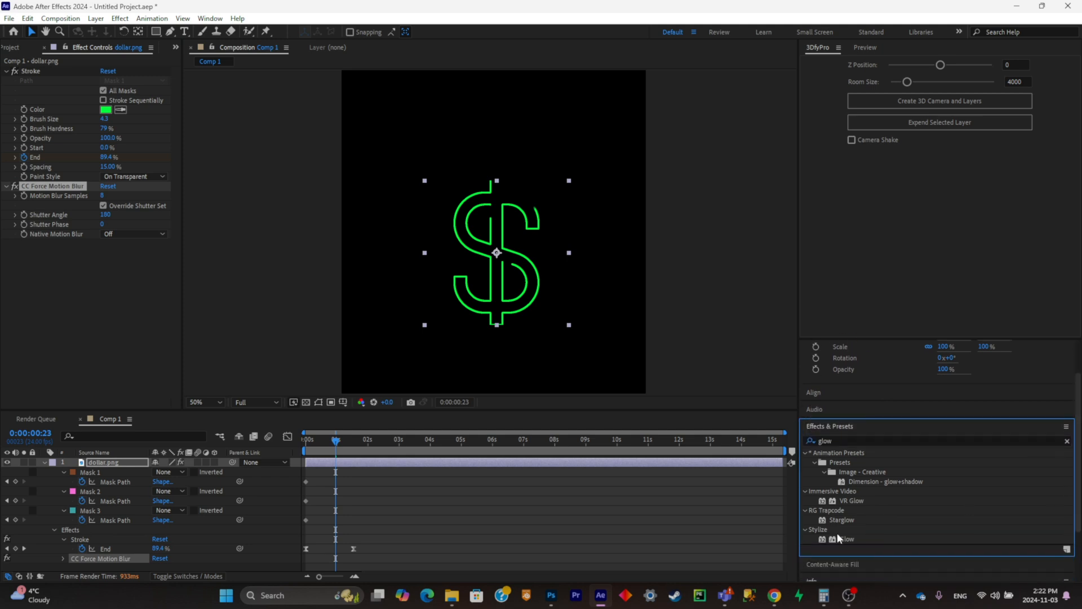
drag(839, 538, 73, 340)
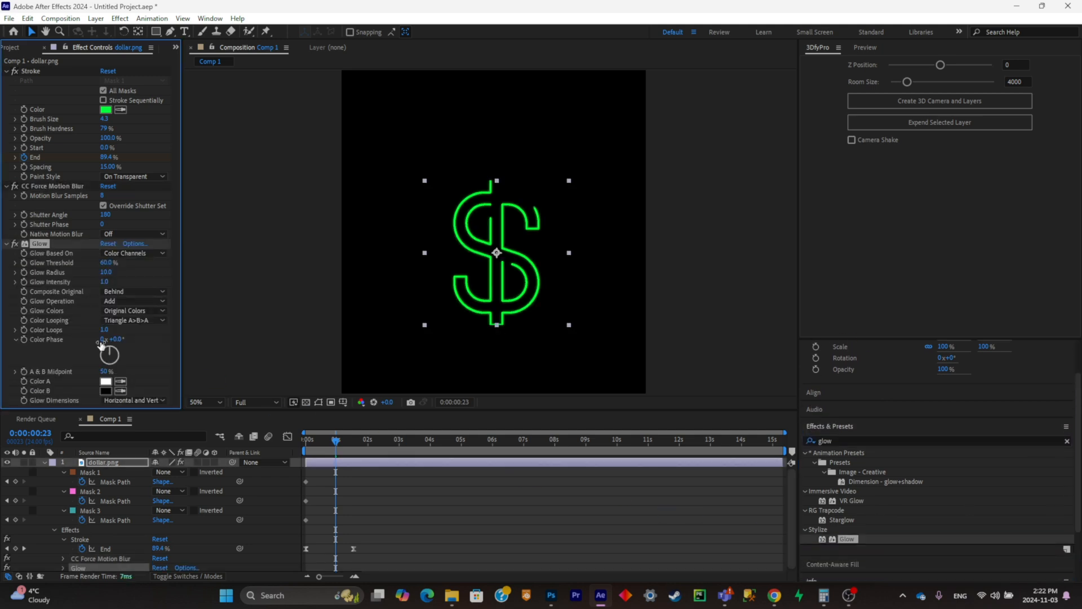
- Set the Glow threshold to 90.2% and radius to 41, and return to the composition start
drag(112, 262, 130, 262)
drag(106, 273, 123, 272)
drag(335, 441, 293, 451)
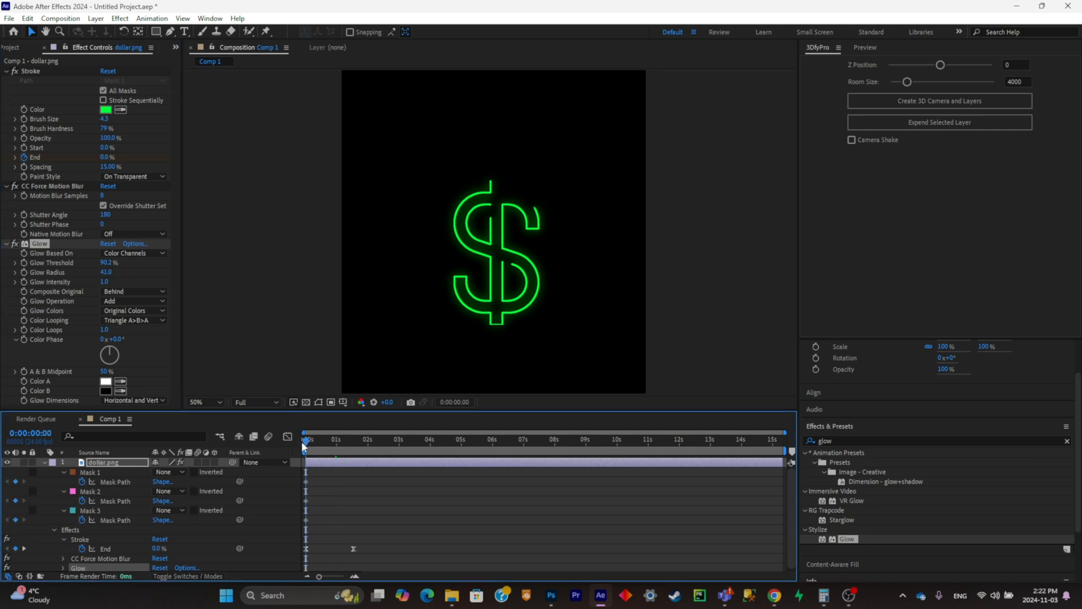
- Preview the glowing animation, disable CC Force Motion Blur on dollar.png and return to the composition start
key(space)
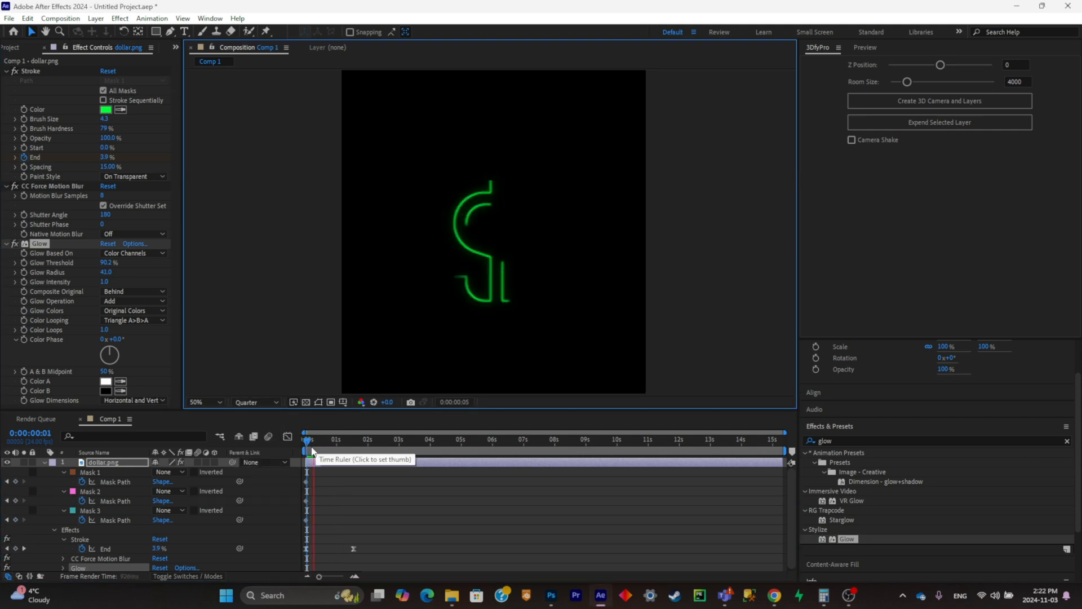
click(14, 186)
drag(315, 441, 284, 442)
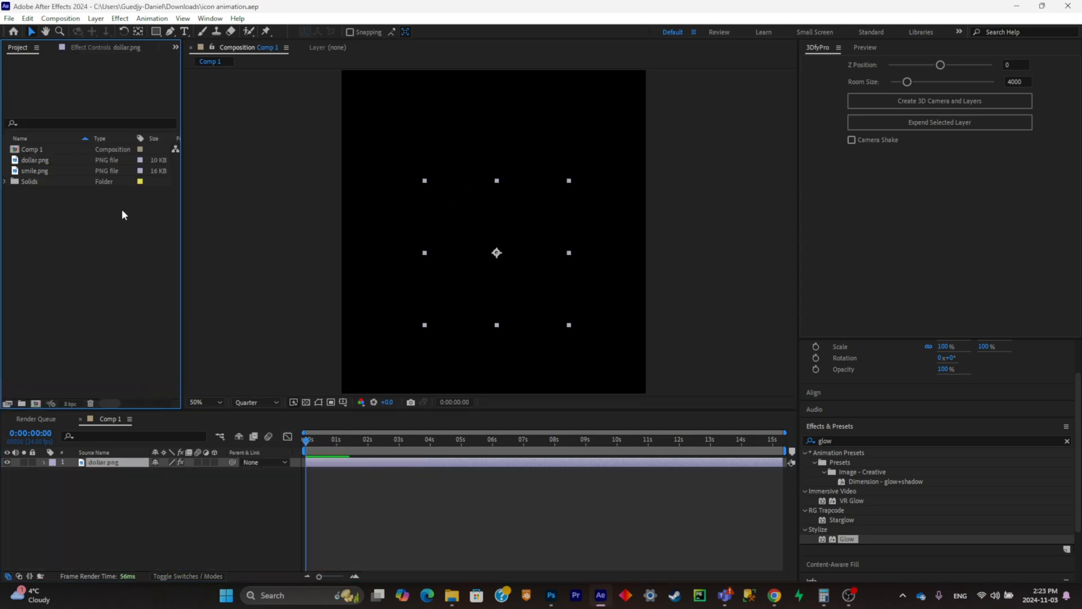
- Place smile.png in the composition above dollar.png with the transparency grid shown, and auto-trace it
click(306, 402)
drag(32, 170, 541, 245)
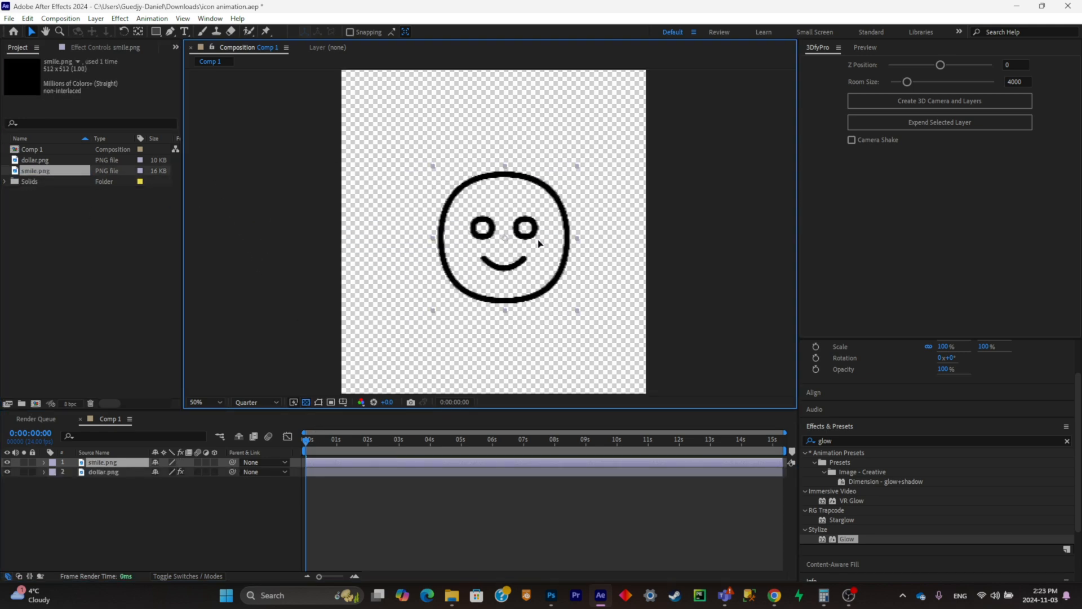
click(96, 18)
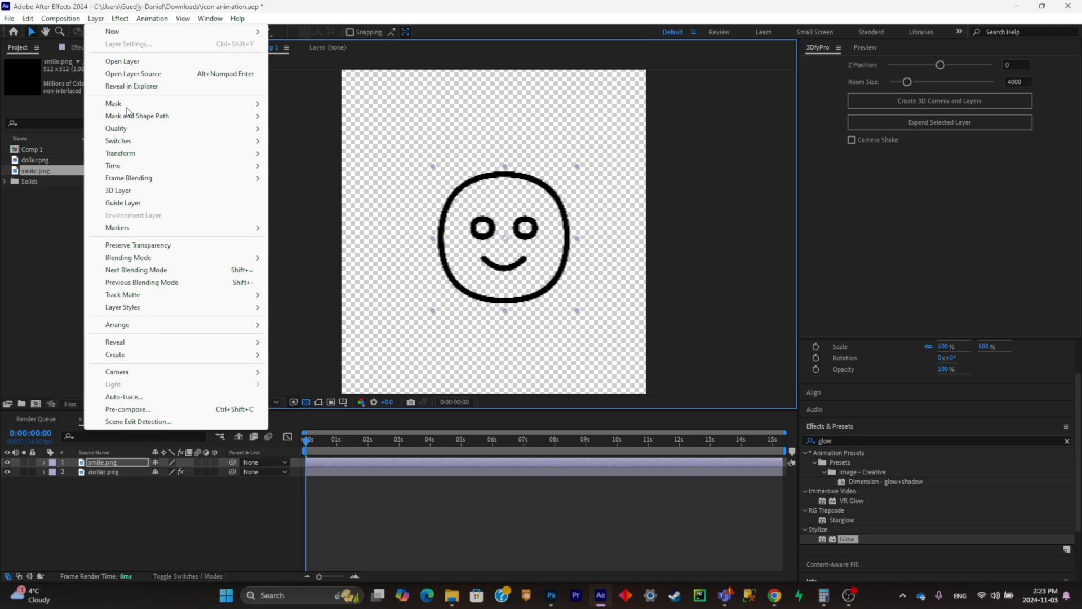
click(138, 401)
click(648, 317)
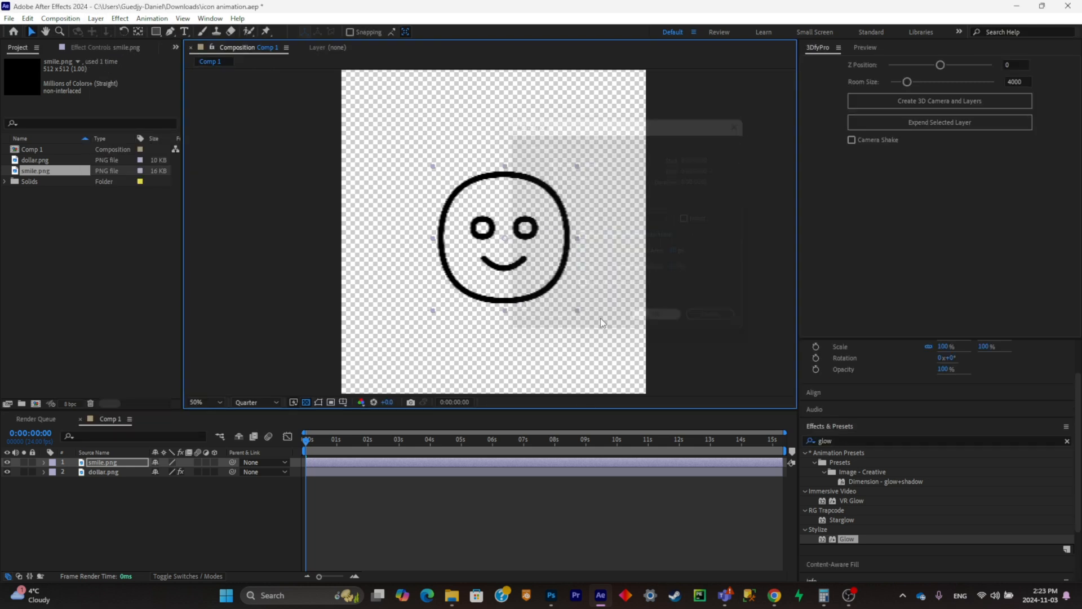
- Copy all effects from dollar.png onto the smile.png layer and preview the outline animation
click(133, 470)
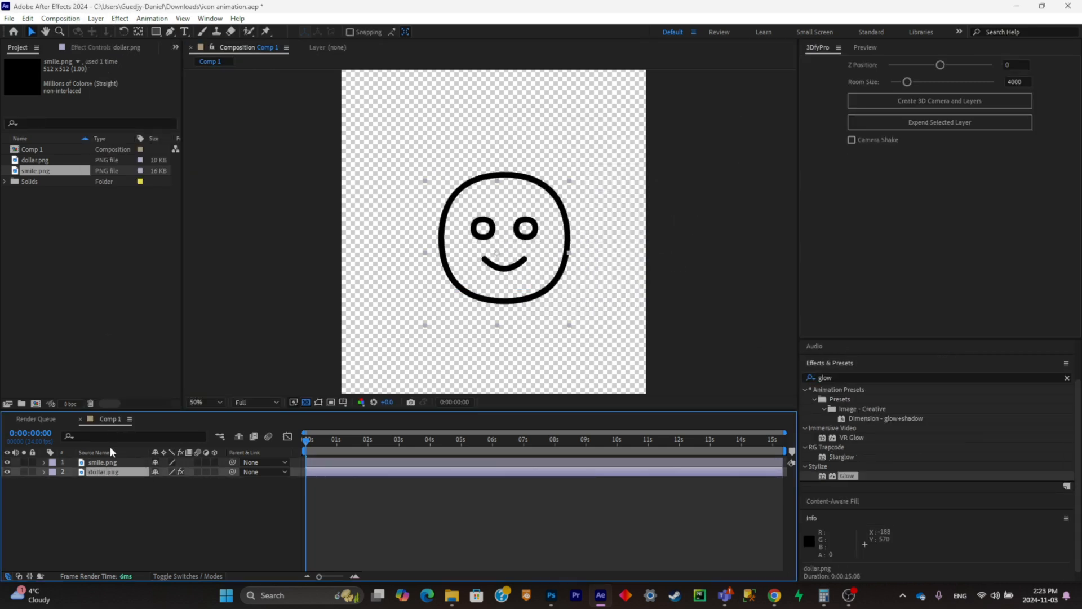
click(94, 46)
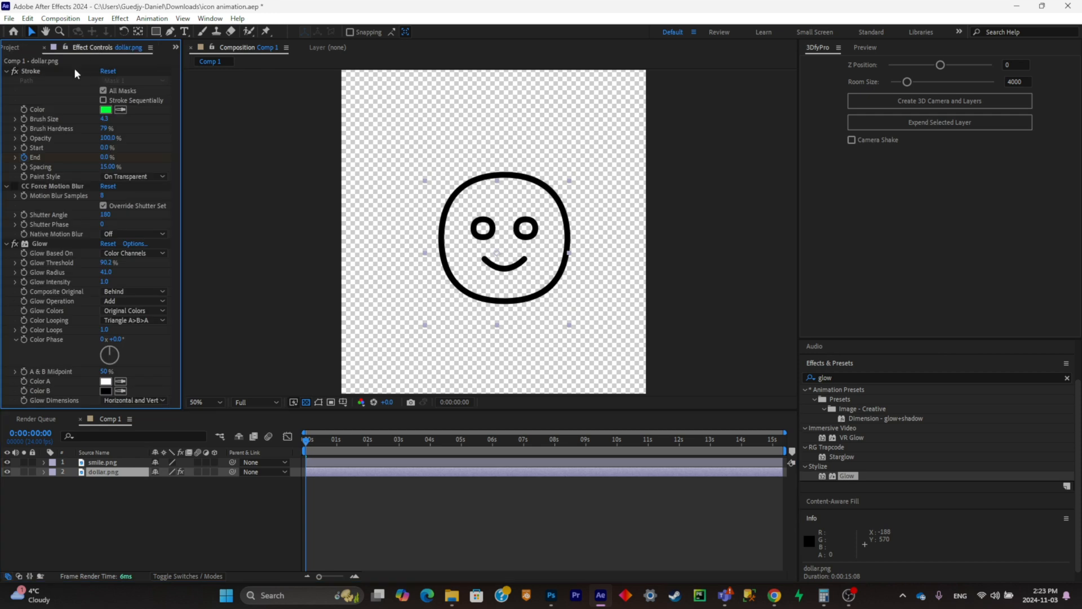
key(ctrl+a)
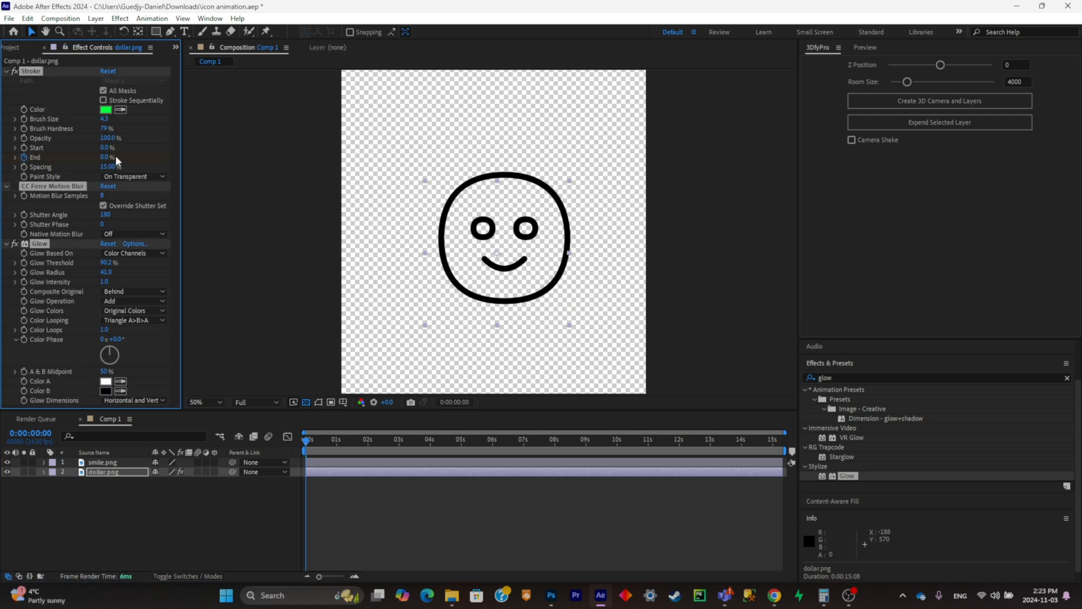
click(92, 462)
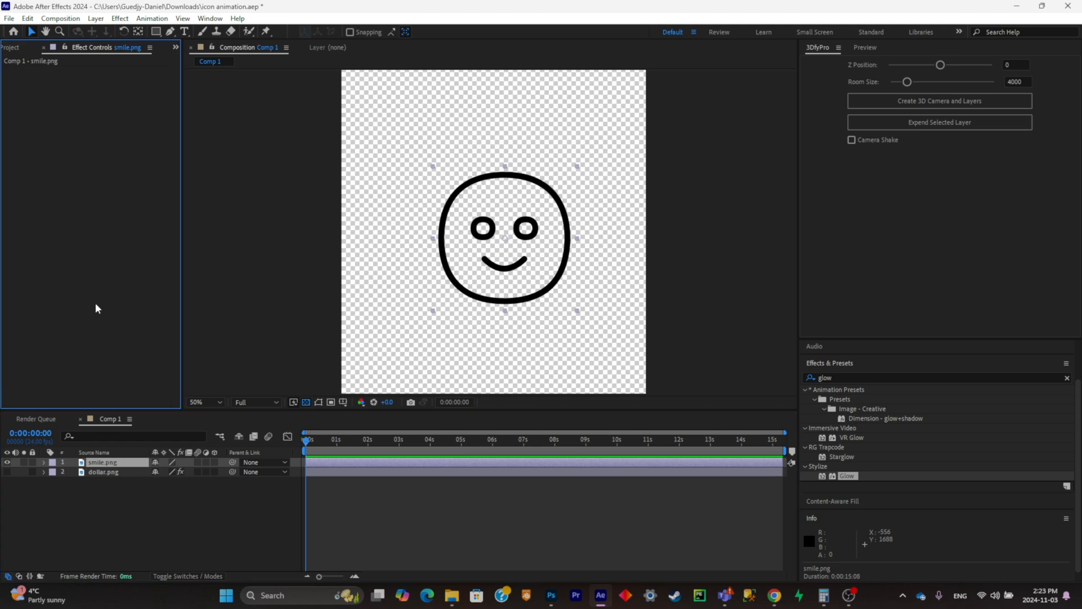
key(ctrl+v)
key(space)
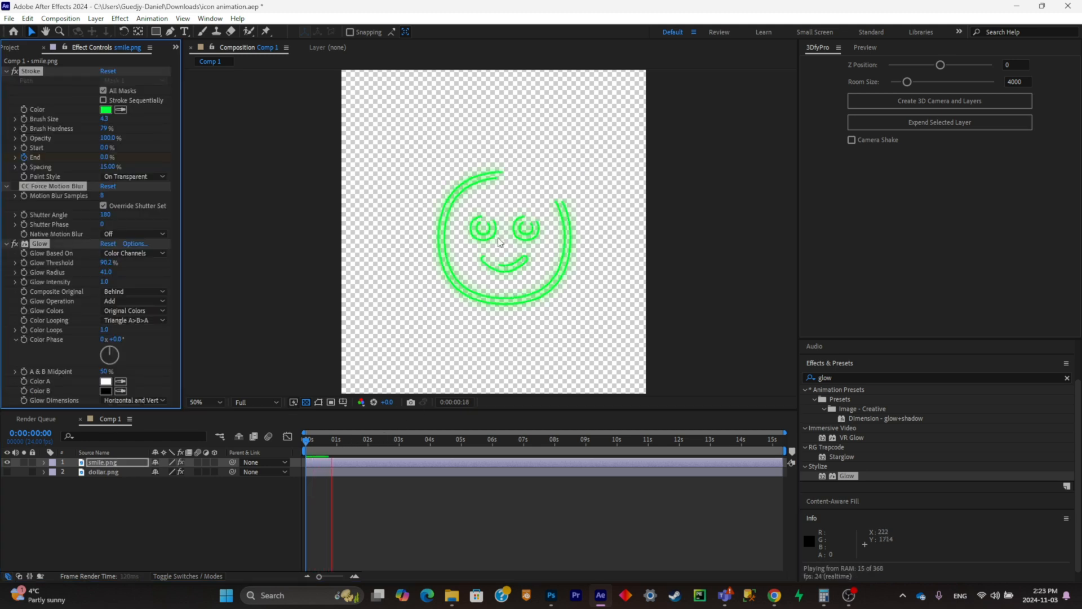
key(space)
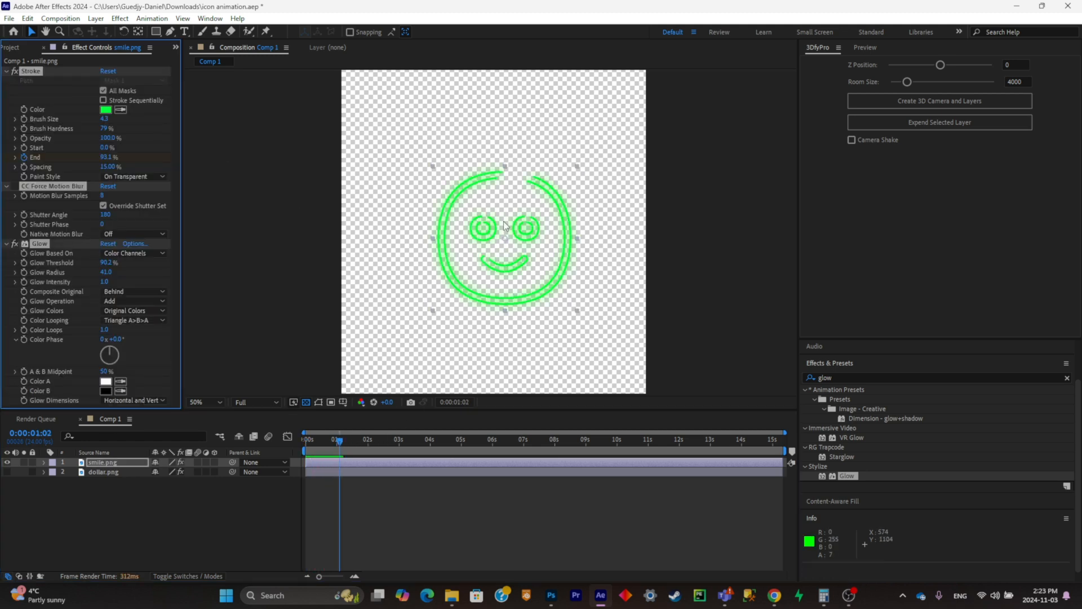
- Set the Stroke colour of smile.png to white FFFFFF
click(105, 111)
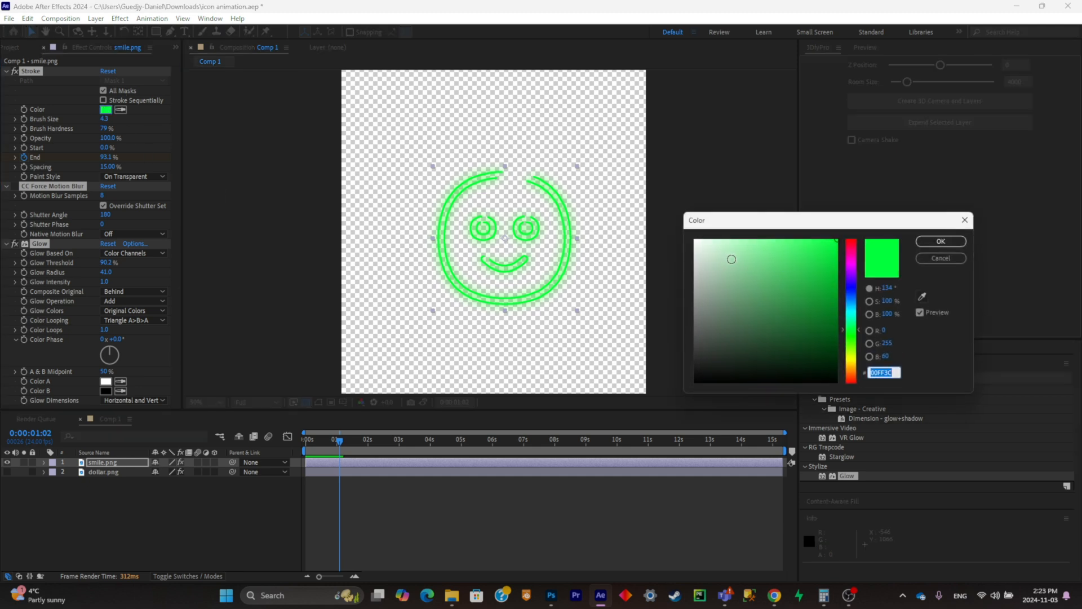
text(FFFFFF)
click(949, 244)
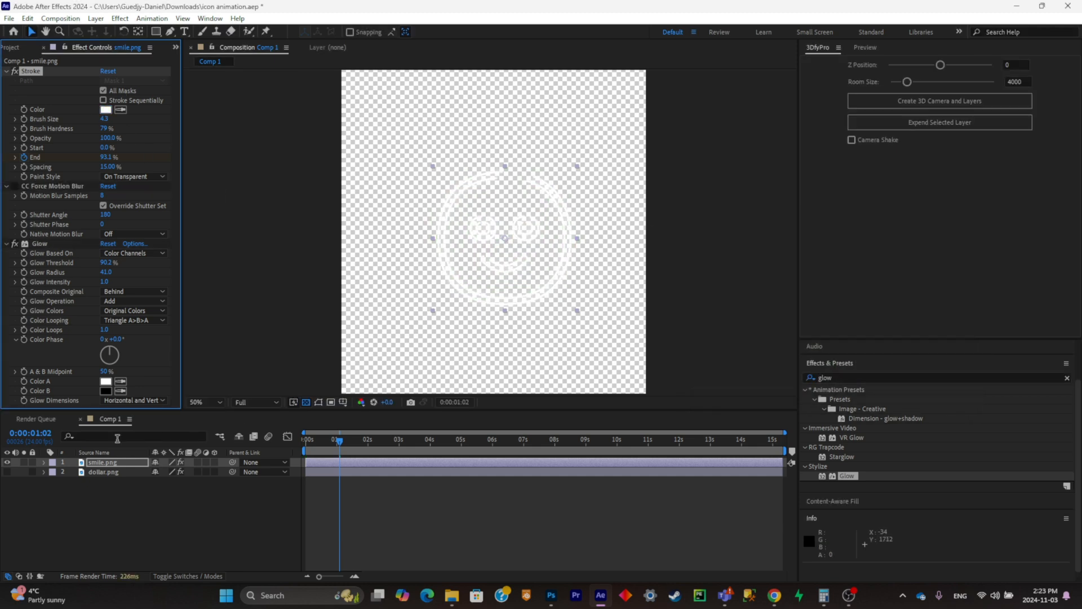
- Show the dollar.png layer, turn off the transparency grid and move the smile to about 574, 1224
click(7, 471)
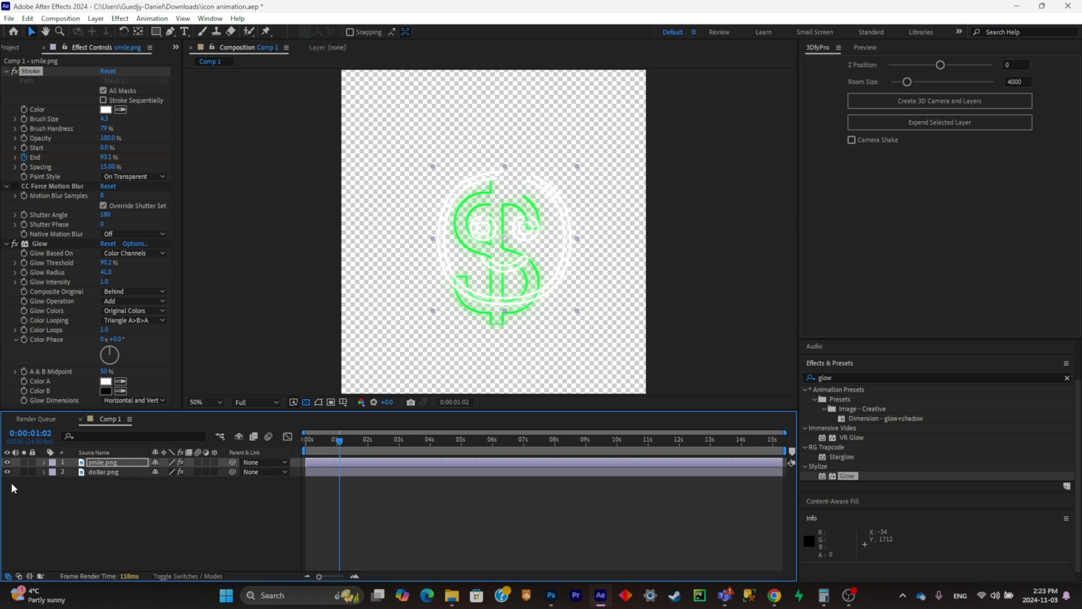
click(306, 403)
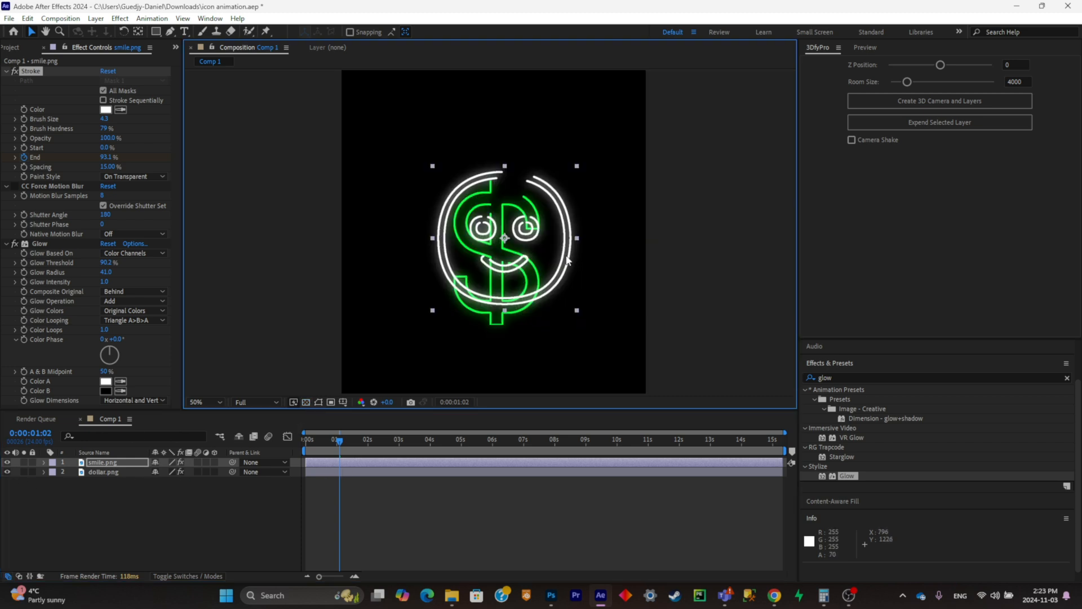
drag(566, 261, 587, 177)
- Hide the smile.png and dollar.png layers and add gym.png as the lowest layer, positioned at about 586, 1132
click(7, 462)
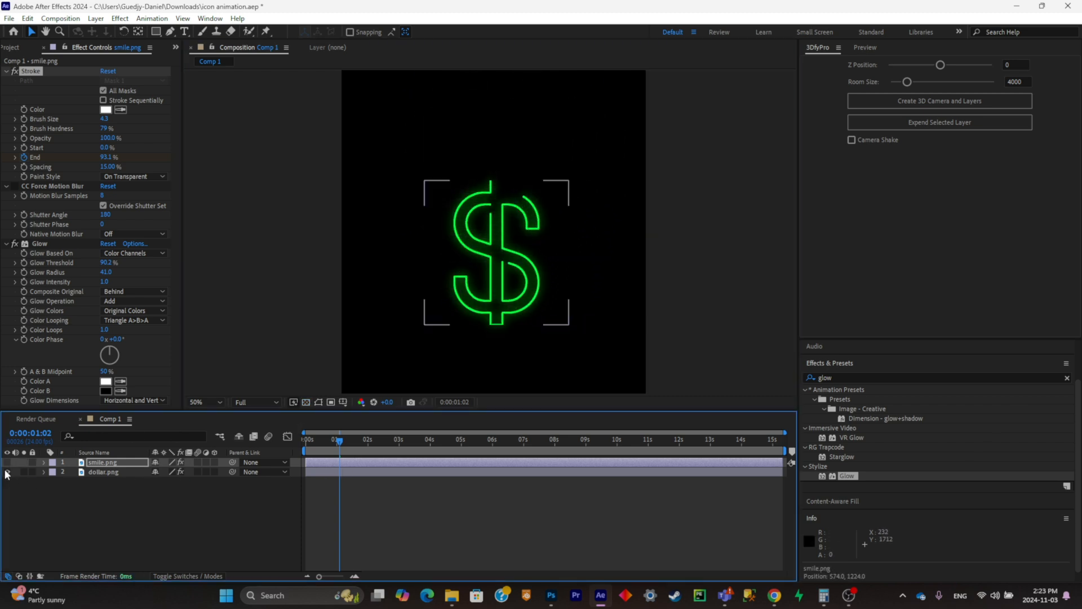
click(7, 471)
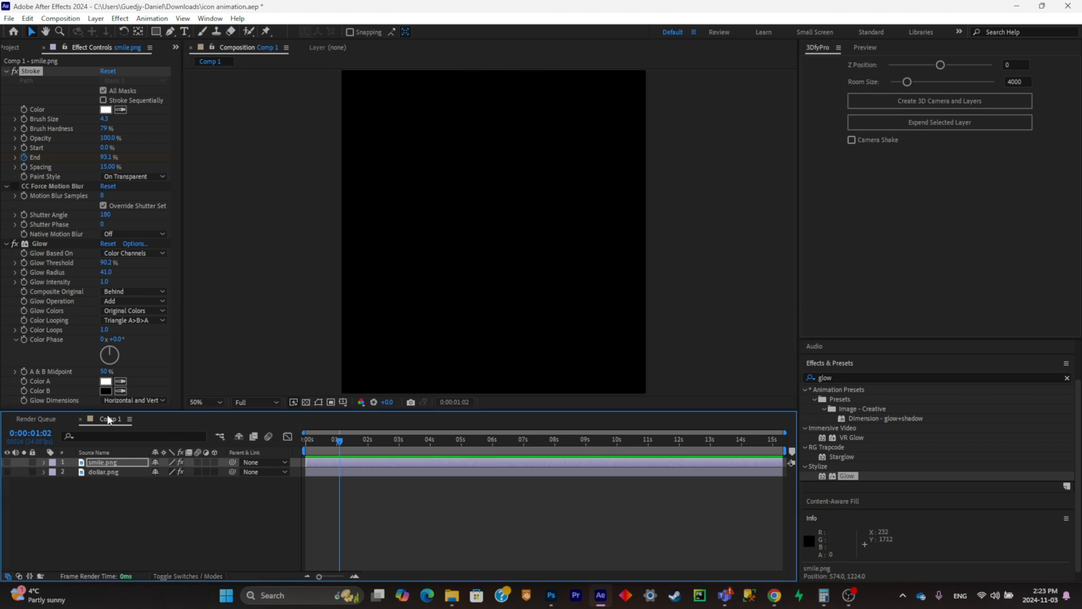
click(11, 47)
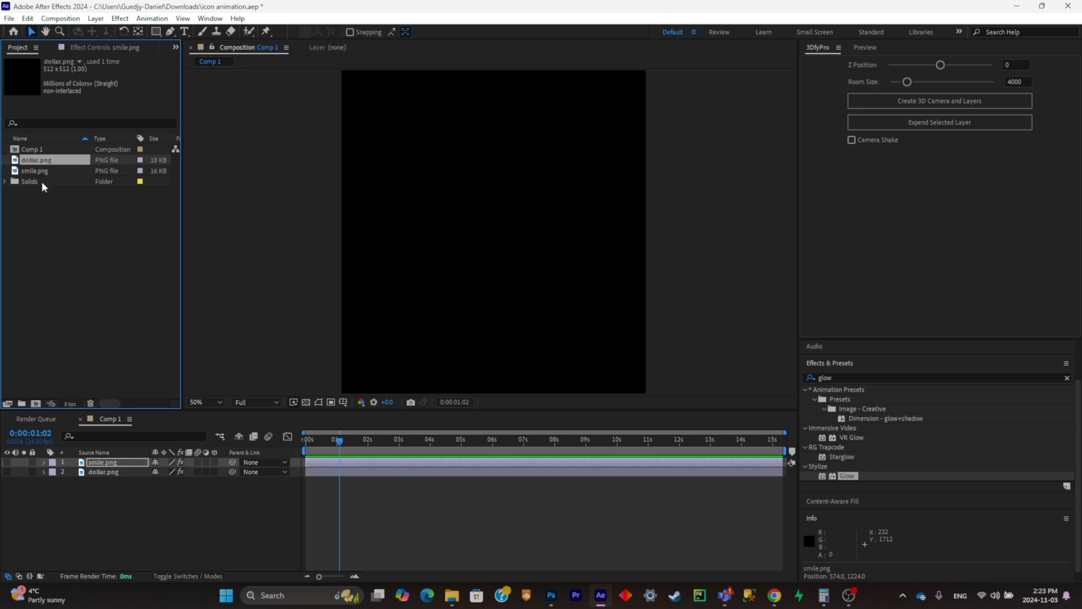
click(42, 181)
drag(29, 173, 148, 534)
drag(450, 221, 463, 270)
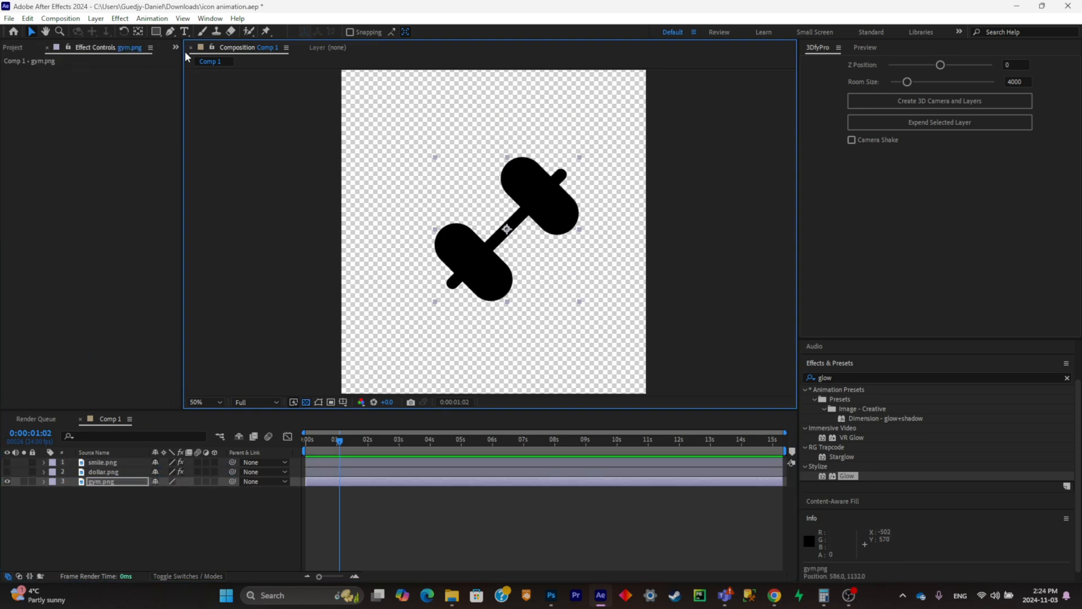
- Auto-trace gym.png for the current frame using the Alpha channel
click(95, 18)
click(166, 397)
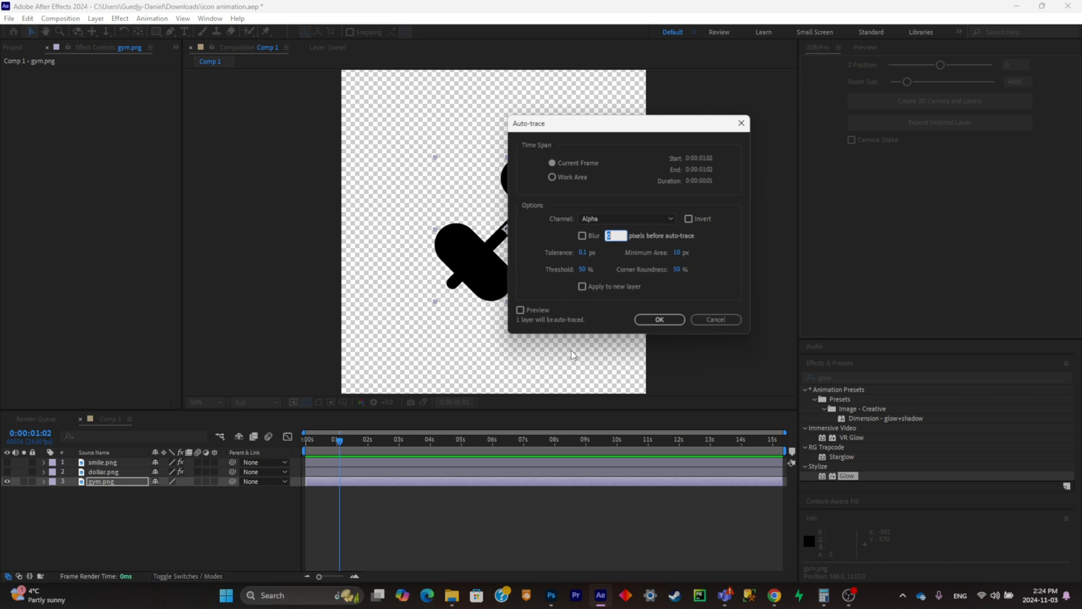
click(650, 317)
click(171, 364)
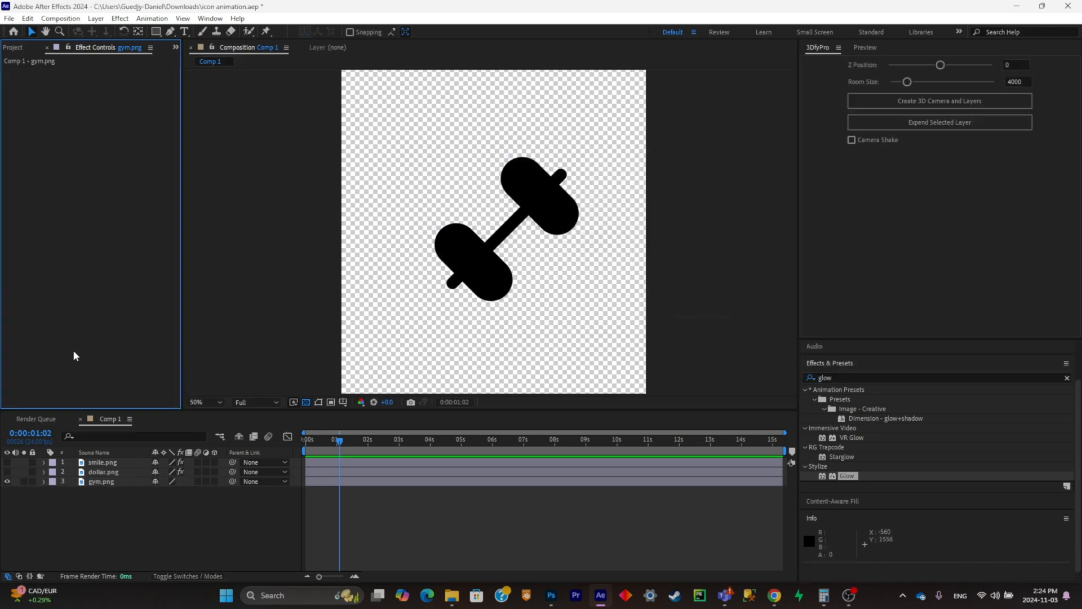
- Copy all effects from dollar.png onto gym.png and scrub to 0:00:02:09 to check the outline
click(113, 473)
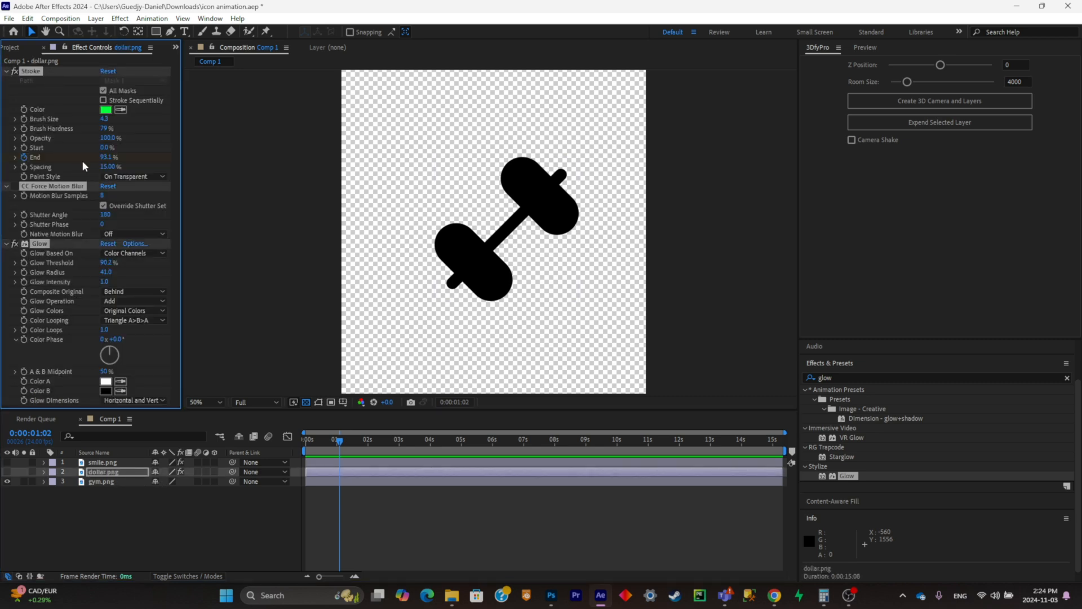
click(123, 478)
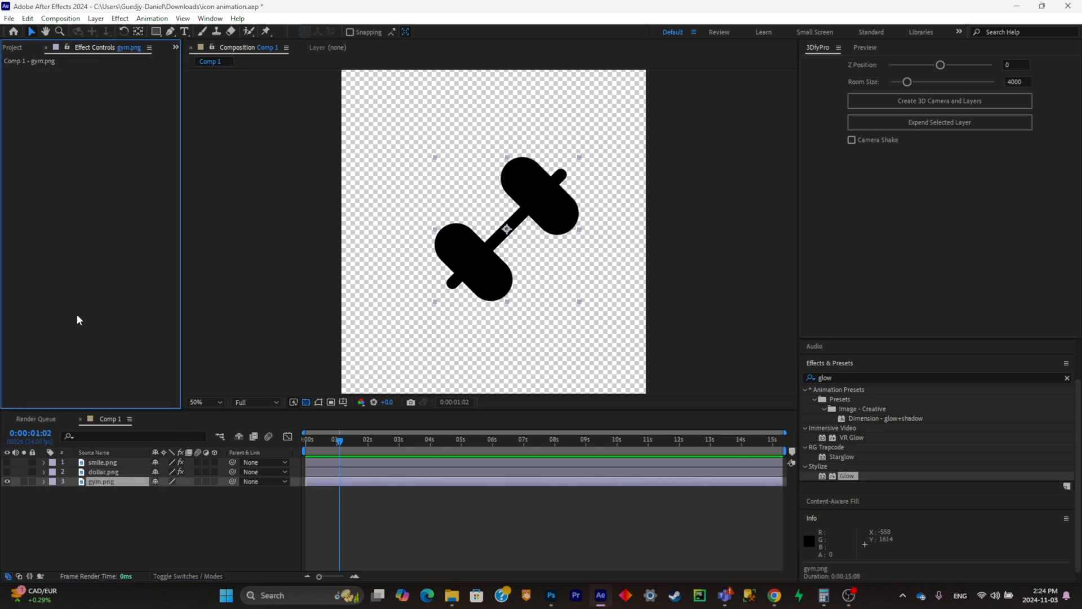
key(ctrl+v)
mouse_move(340, 450)
mouse_down()
mouse_move(268, 450)
mouse_move(380, 454)
mouse_up()
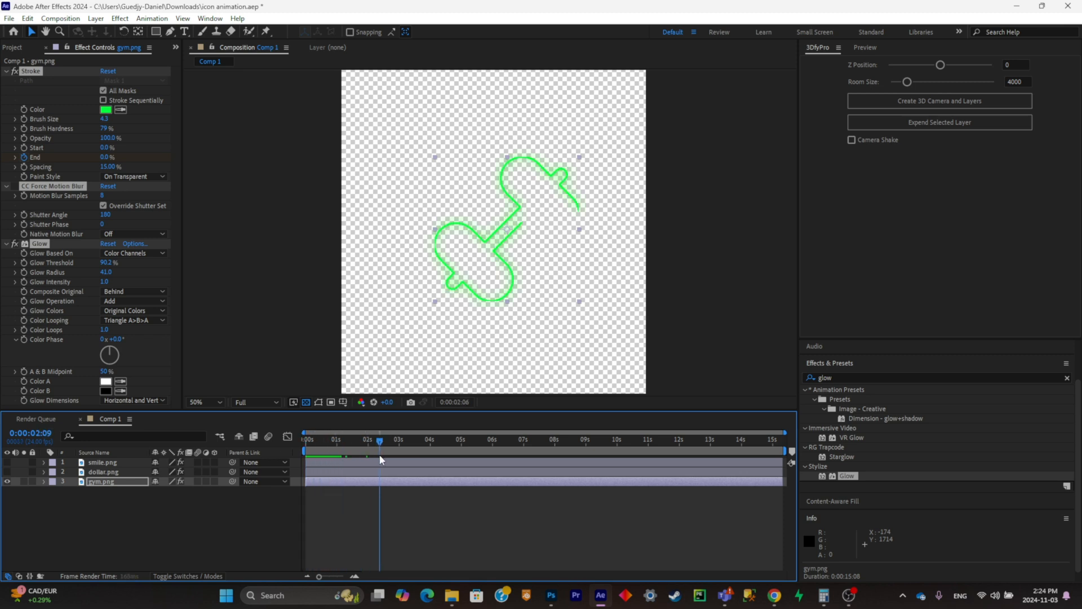
- Change the Stroke colour of gym.png to pure red
click(105, 108)
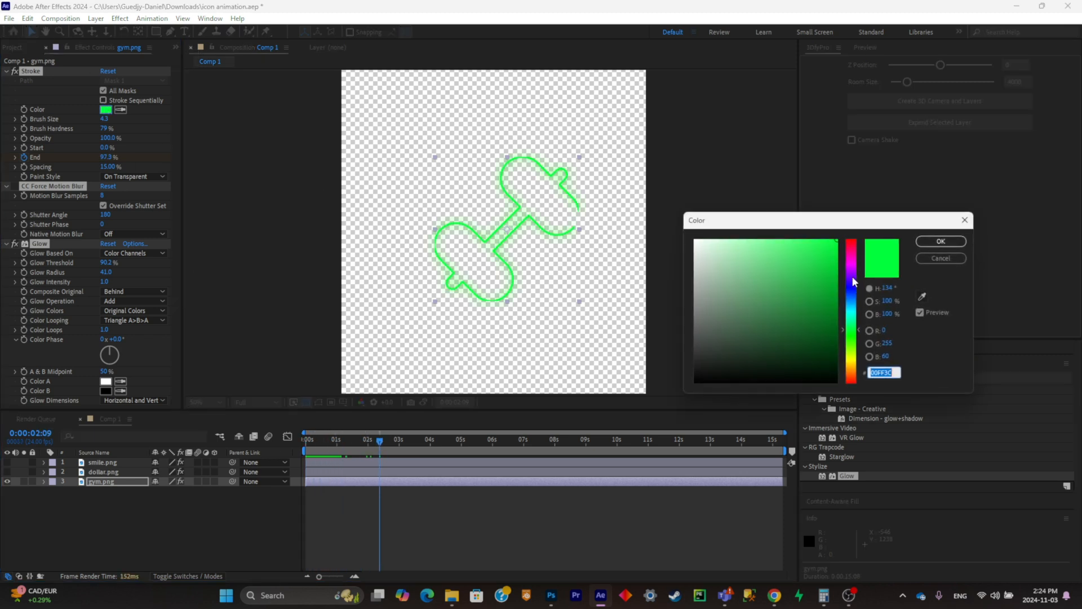
click(854, 244)
drag(854, 244, 868, 308)
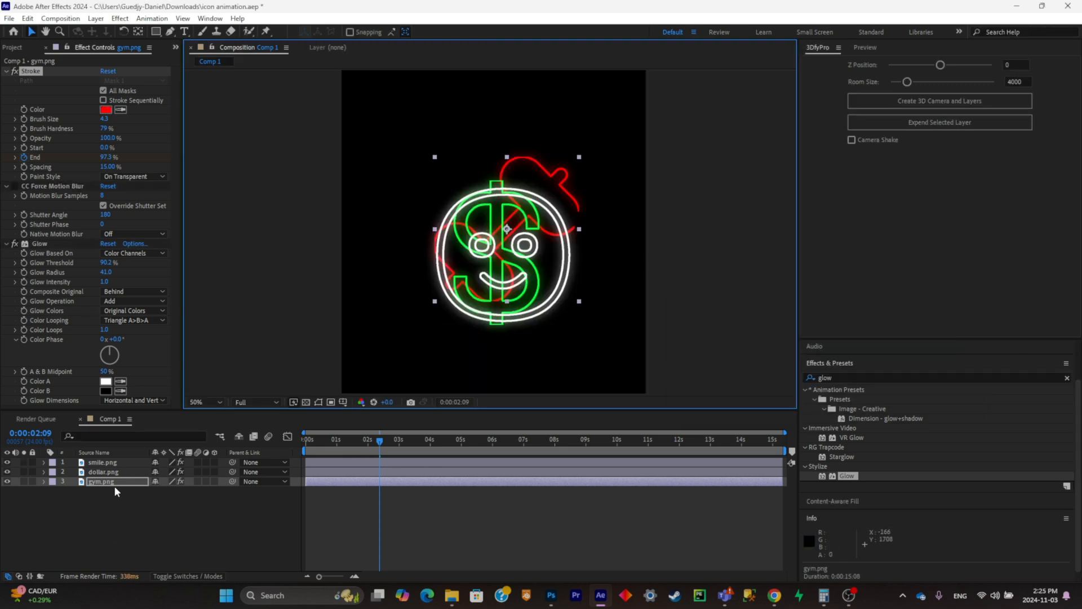
- Spread the icons apart, moving the dollar to about 976, 1150 right of the smile and the dumbbell to about 314, 978
click(115, 482)
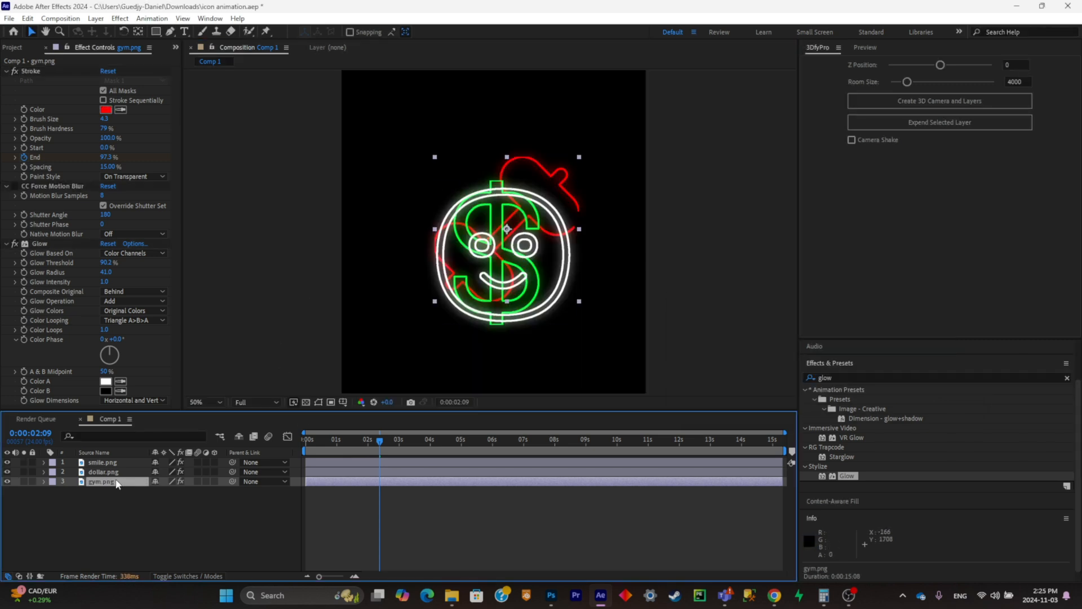
click(114, 472)
click(120, 463)
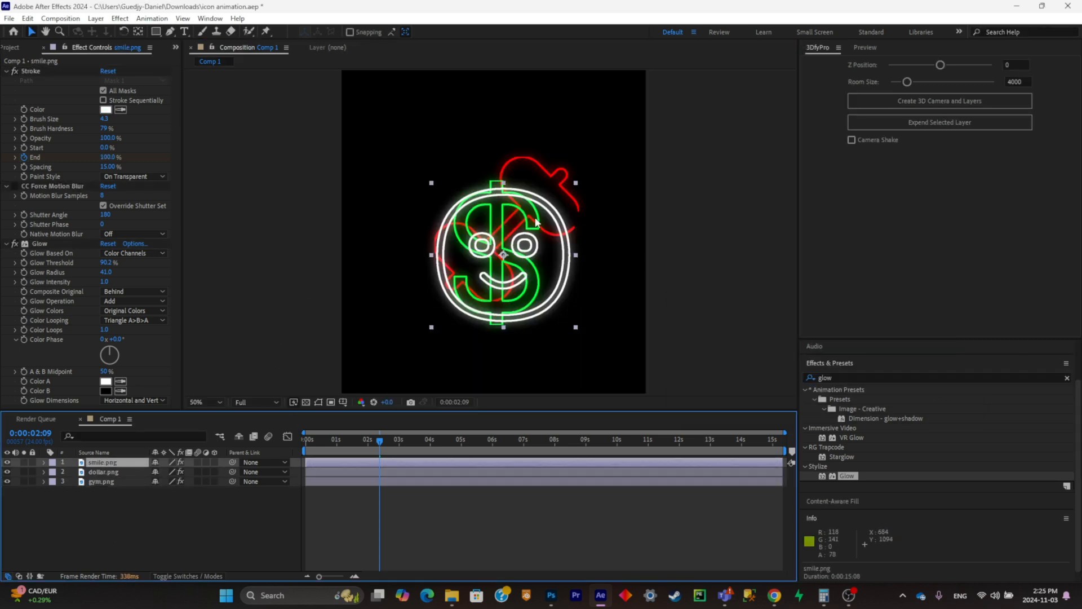
drag(550, 213, 555, 223)
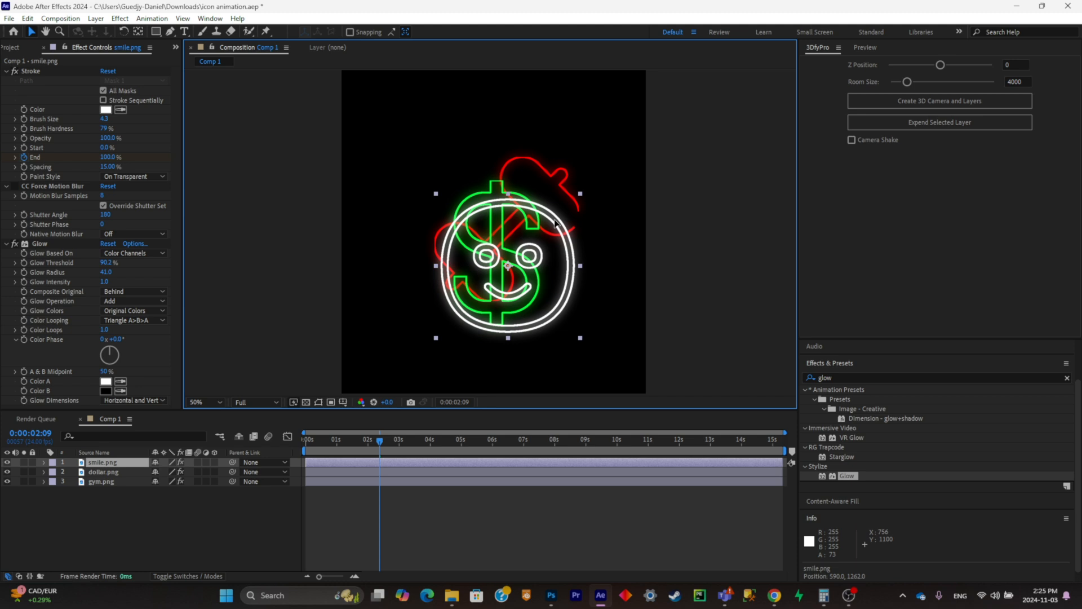
click(503, 191)
drag(502, 192, 626, 177)
drag(528, 211, 501, 207)
drag(597, 213, 588, 192)
drag(504, 204, 523, 205)
mouse_move(546, 170)
mouse_down()
mouse_move(521, 159)
mouse_move(556, 179)
mouse_up()
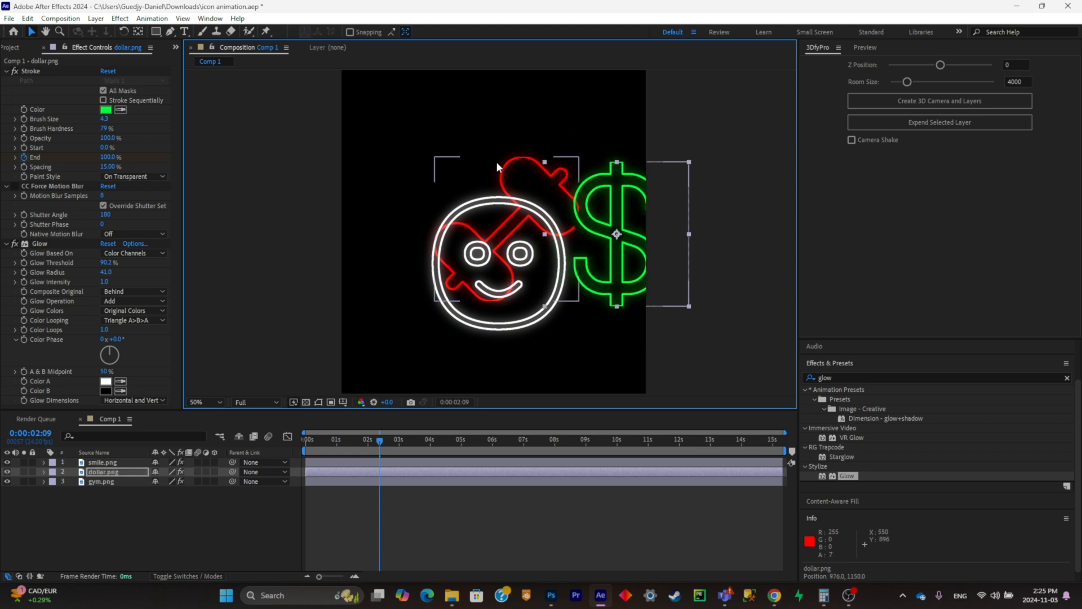
drag(496, 161, 420, 119)
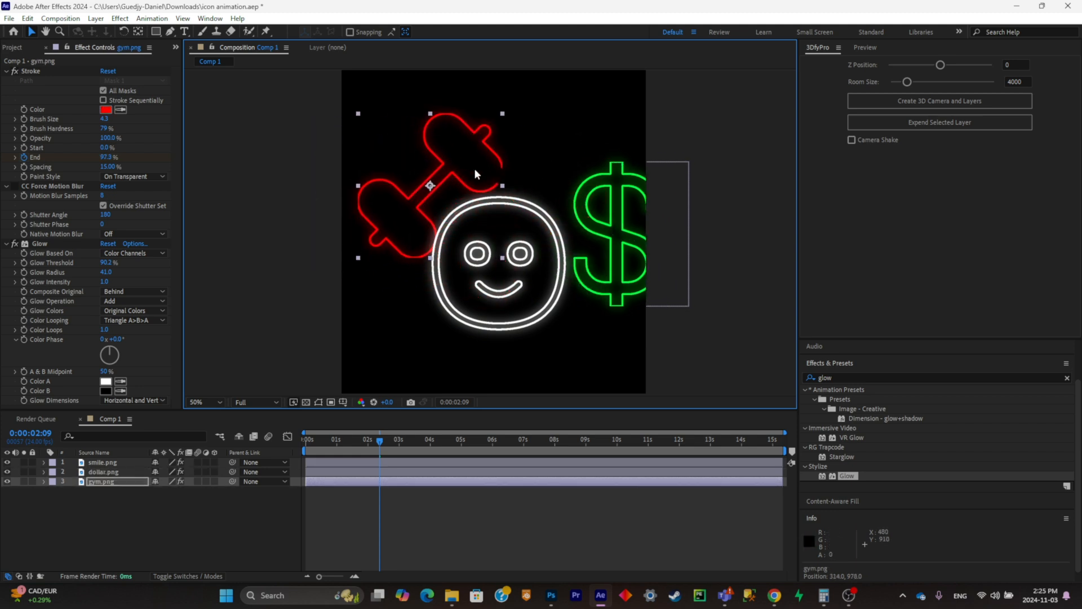
- Shift the dollar icon slightly up and left, and preview the three icon animations from the composition start
click(340, 442)
drag(340, 441, 353, 441)
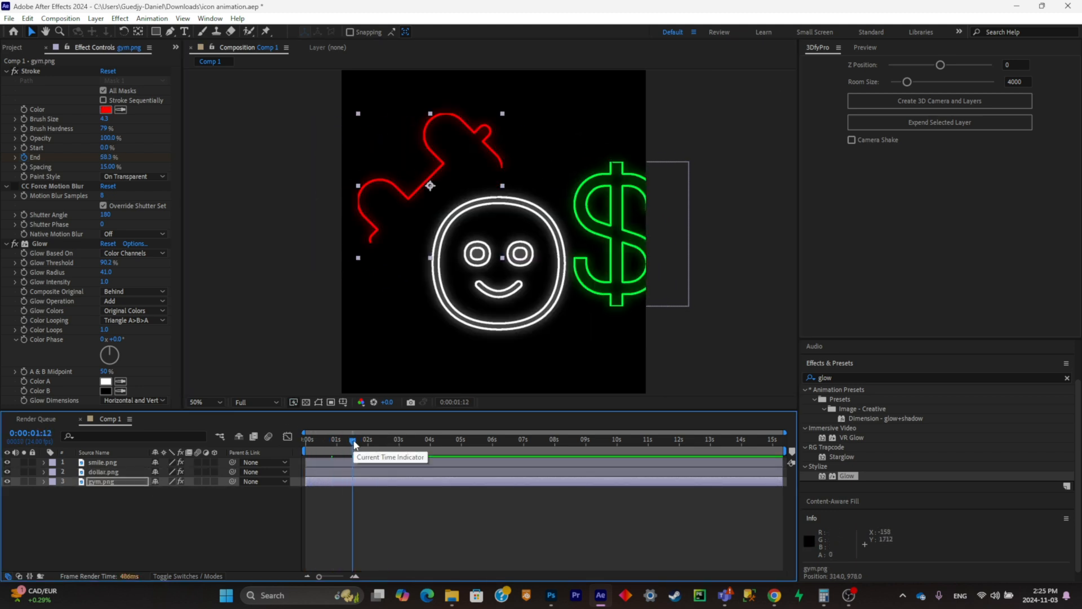
drag(576, 241, 563, 224)
key(space)
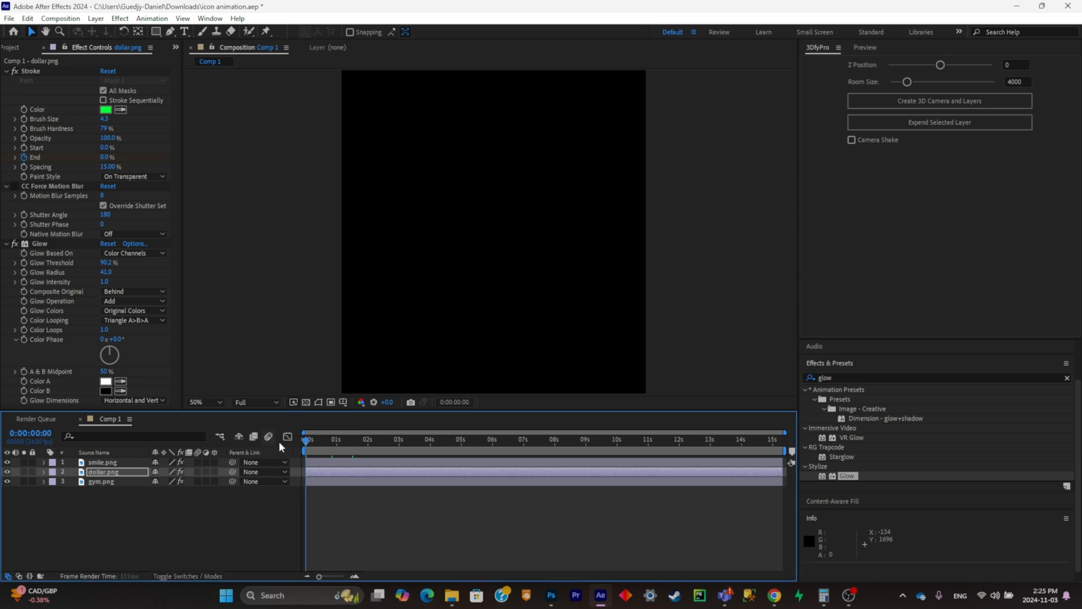
- Reveal the Stroke End keyframes of gym.png and move both earlier so the first sits at 0:00:00:00
click(44, 482)
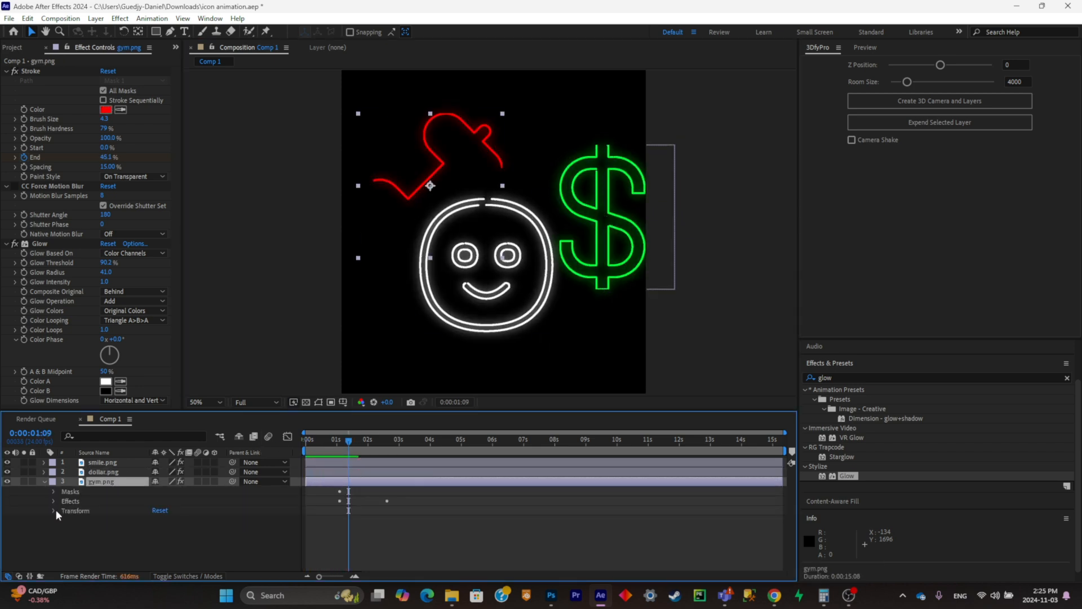
click(55, 510)
click(54, 509)
click(53, 501)
click(63, 511)
drag(329, 550, 393, 552)
drag(340, 548, 306, 549)
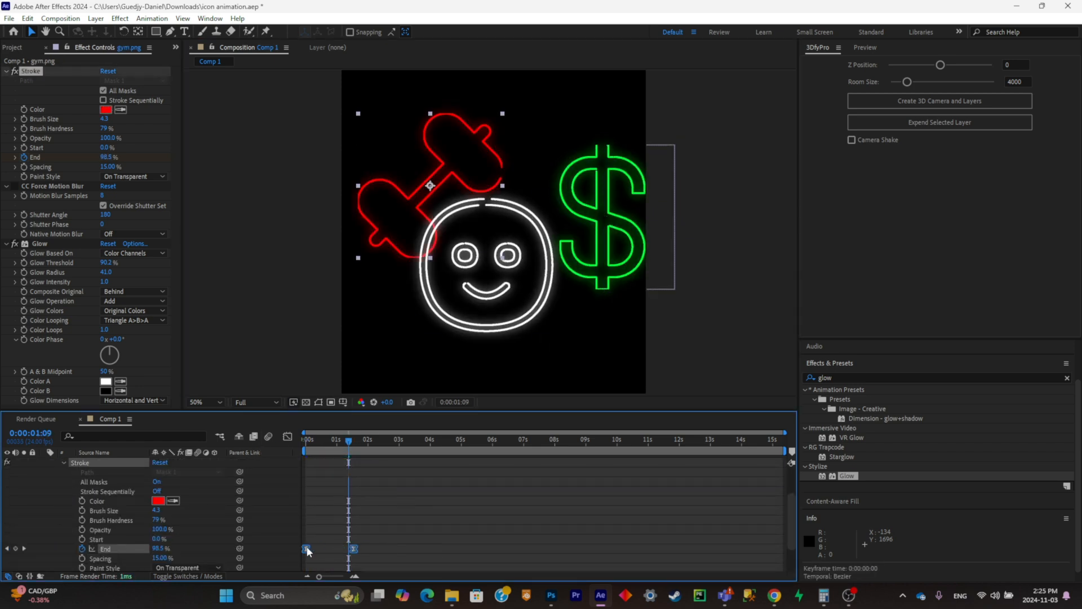
- Collapse the properties of all three icon layers and preview their animations from the composition start
drag(349, 441, 246, 455)
key(ctrl+a)
key(u)
key(u)
key(space)
key(space)
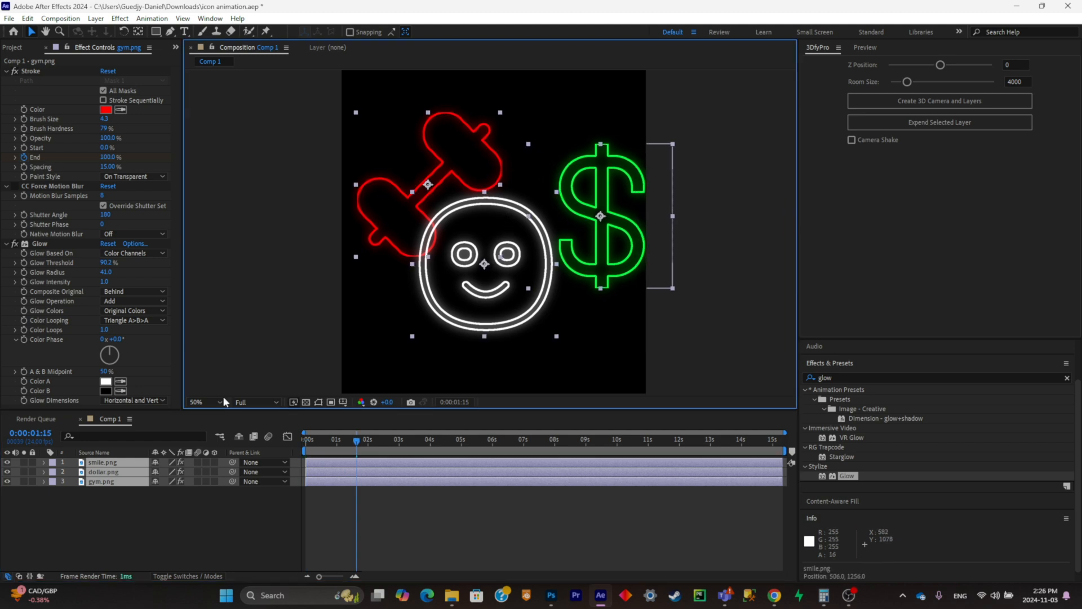
- Nudge the smile right, scale gym.png to 81% and dollar.png to 79%, and reposition both above the smile
drag(486, 264, 491, 264)
click(451, 163)
key(s)
drag(168, 491, 157, 491)
drag(430, 186, 412, 182)
drag(603, 218, 597, 181)
key(s)
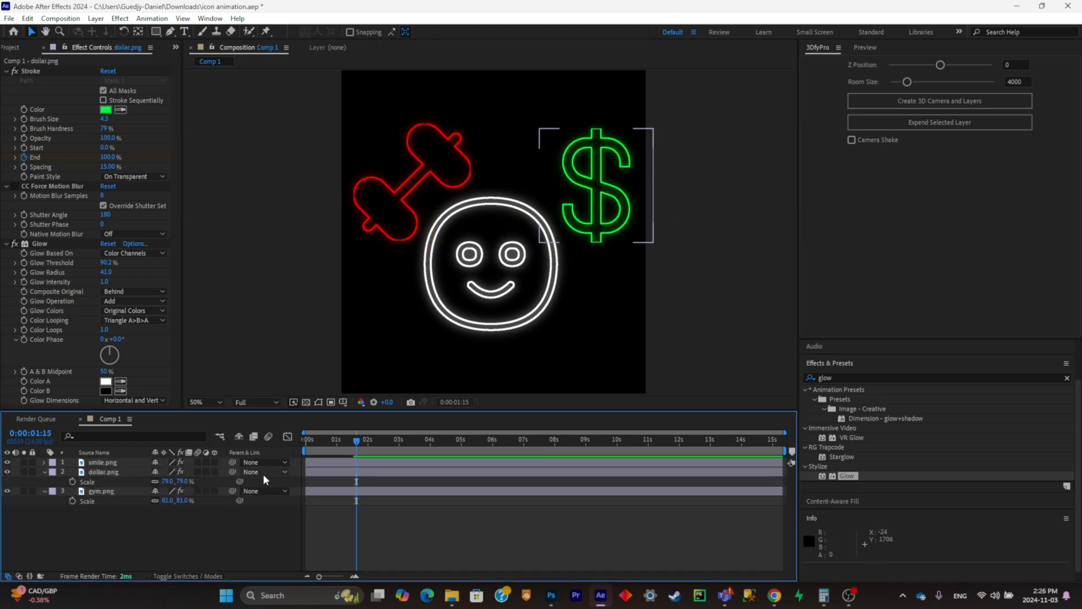
- Inspect the mask paths on all icon layers, then collapse the layers again
key(ctrl+a)
key(m)
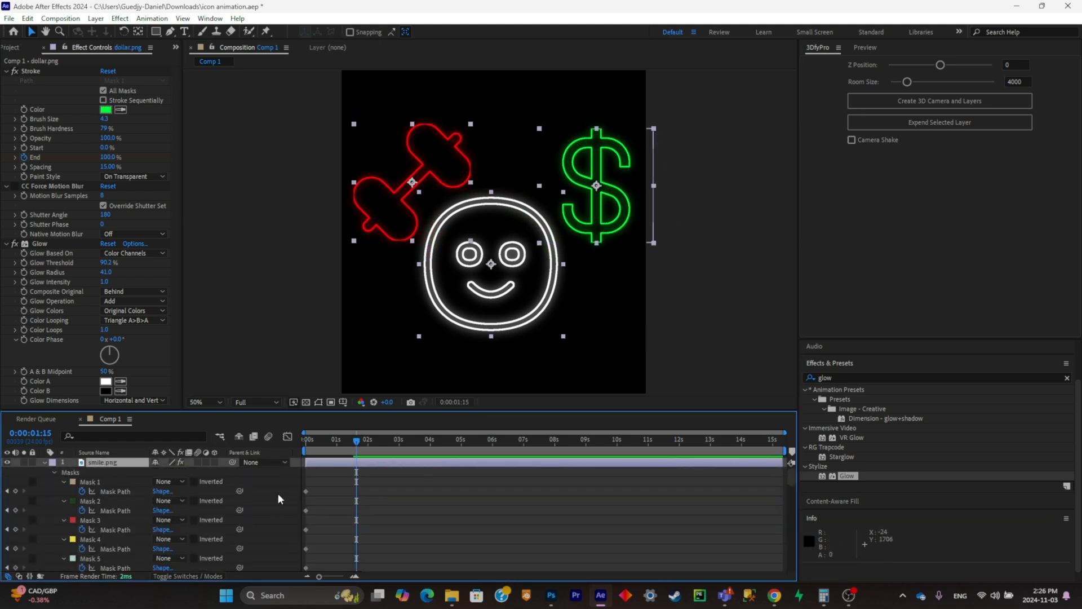
key(m)
click(275, 520)
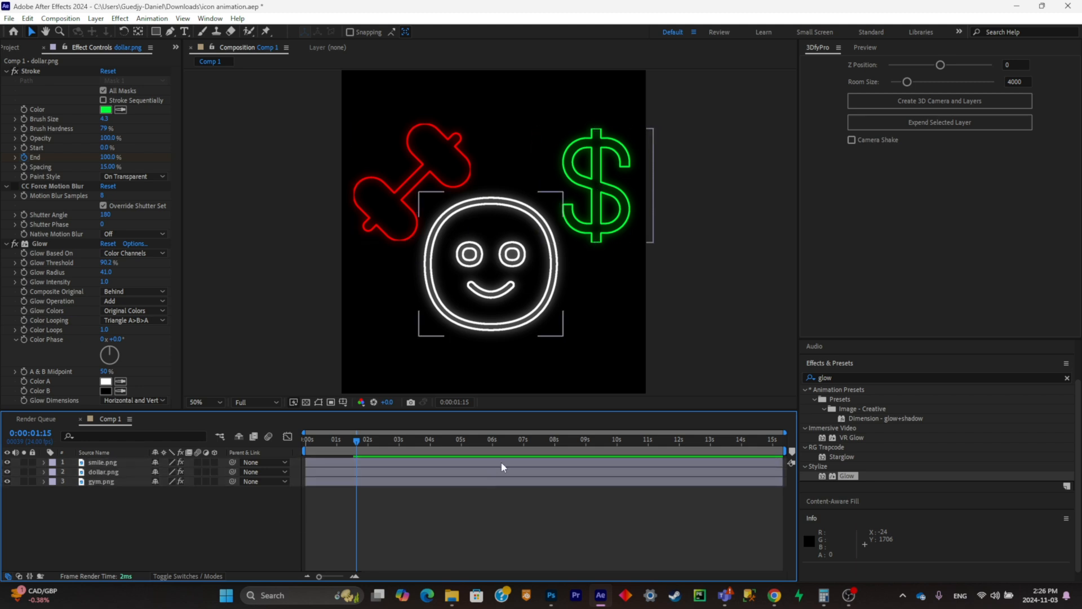
- Generate the 3D camera and 3D layers with 3DfyPro and raise the room size to 14030
click(923, 99)
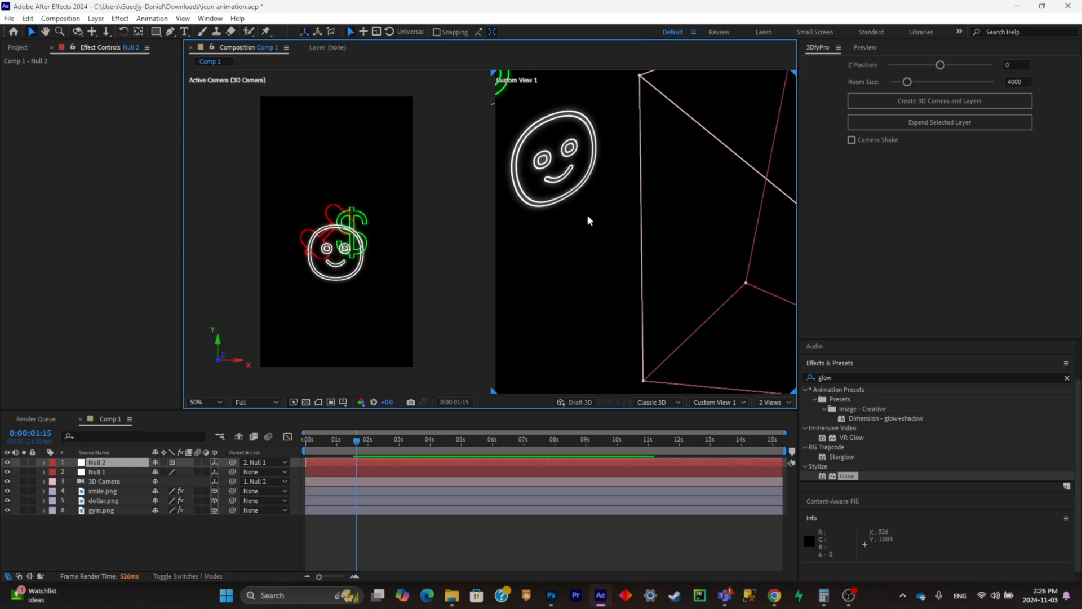
drag(592, 217, 592, 328)
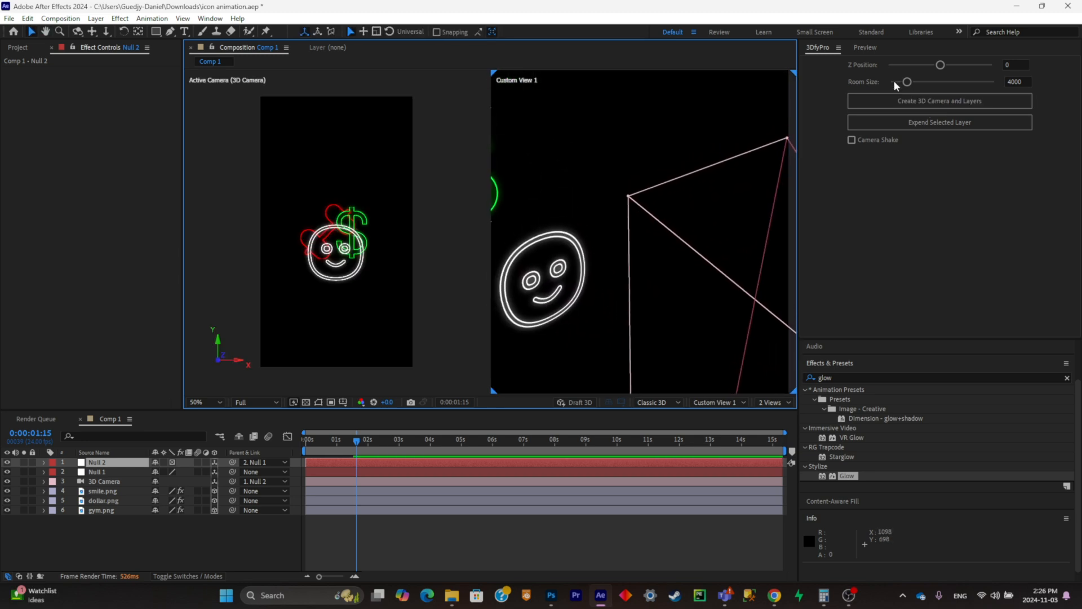
drag(907, 82, 951, 82)
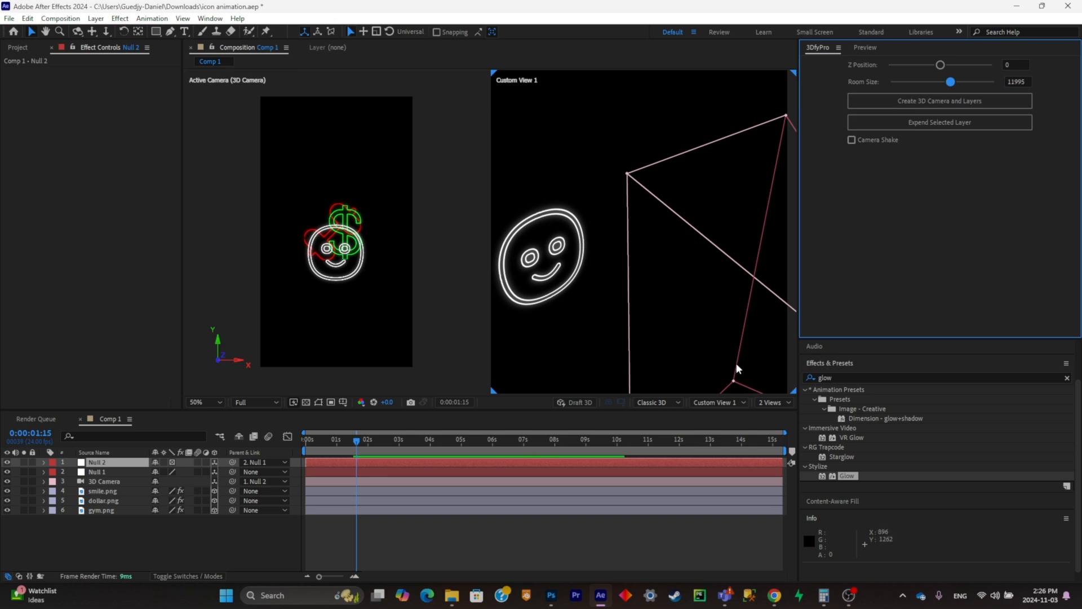
- Switch the composition viewer to a single Active Camera view
click(771, 402)
click(770, 427)
key(F12)
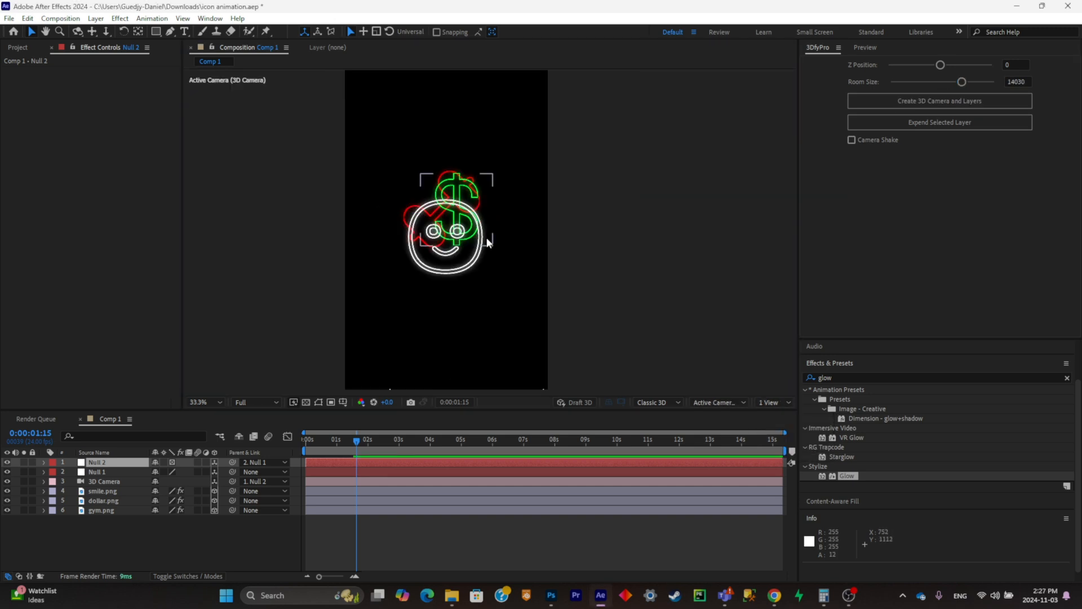
- Move smile.png down to about 536, 1622, 1000 and scale it up to about 248.3%
click(475, 278)
drag(475, 278, 471, 300)
key(s)
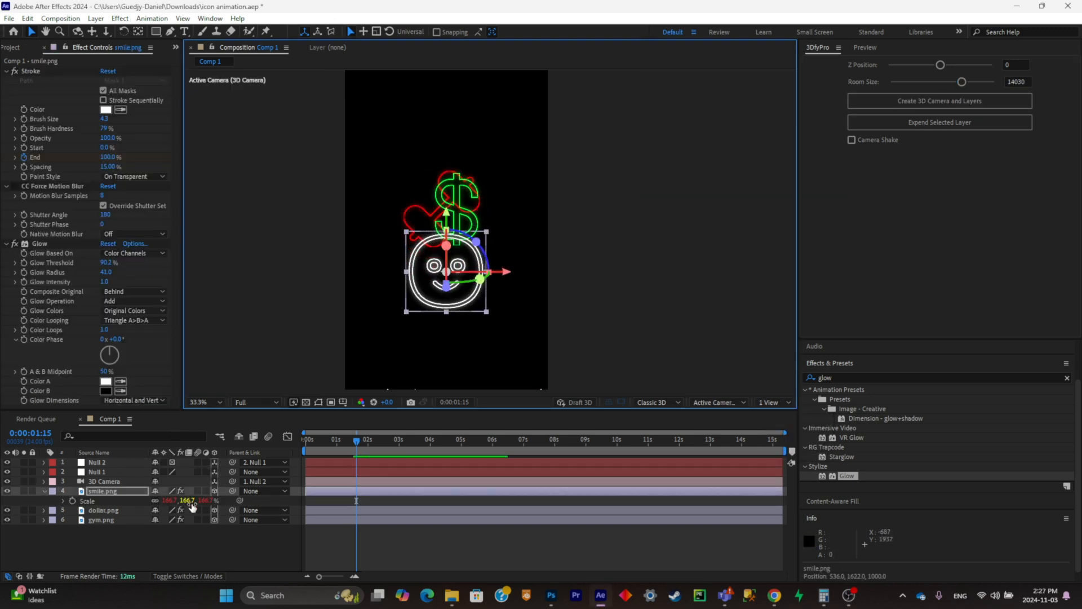
drag(191, 502, 213, 500)
- Move dollar.png to the upper right at about 2947.1, 377, 8015 and scale it up to 609%
click(459, 206)
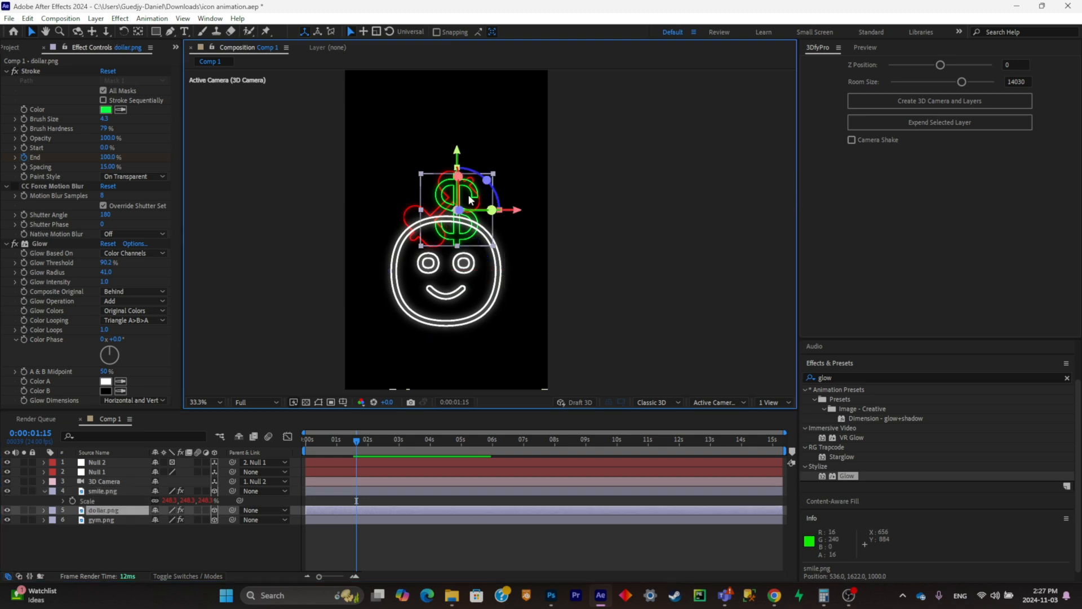
drag(477, 192, 536, 176)
key(s)
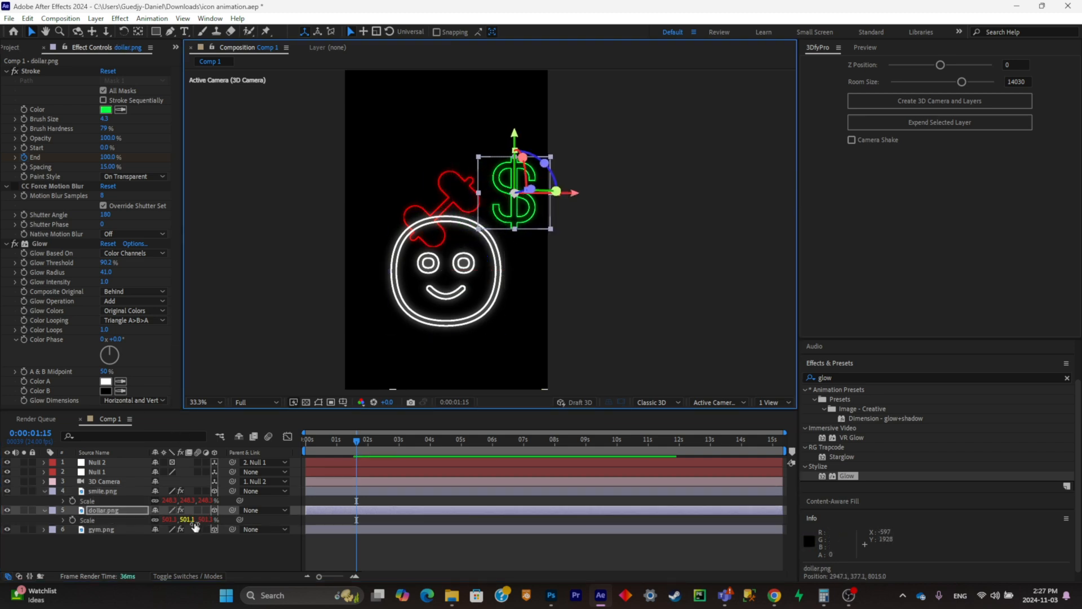
drag(186, 519, 411, 519)
key(ctrl+z)
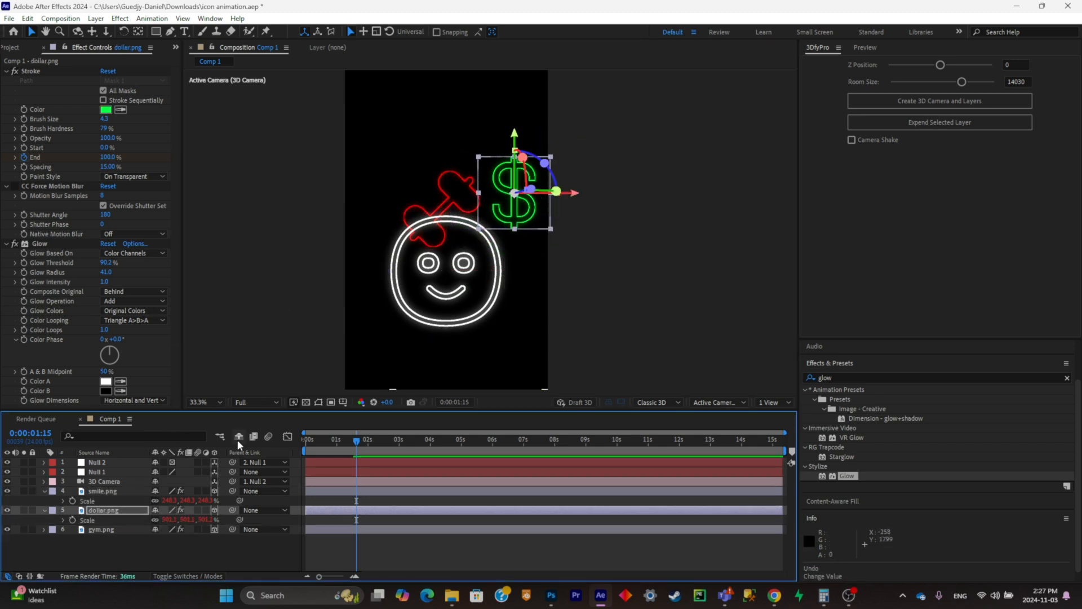
drag(193, 519, 254, 520)
- Move gym.png to the upper left at about -2508.9, -430.5, 15030.1 and scale it up to about 1157.1%
drag(440, 208, 412, 191)
key(s)
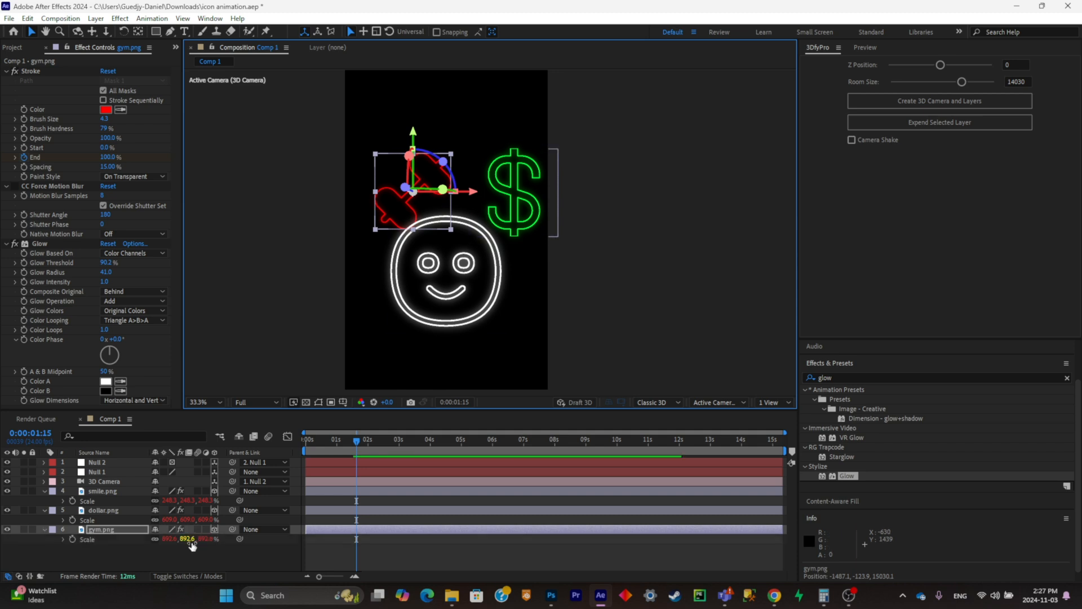
drag(191, 539, 340, 539)
- Enable Camera Shake with an intensity of 2.18 and preview it from the composition start
click(852, 140)
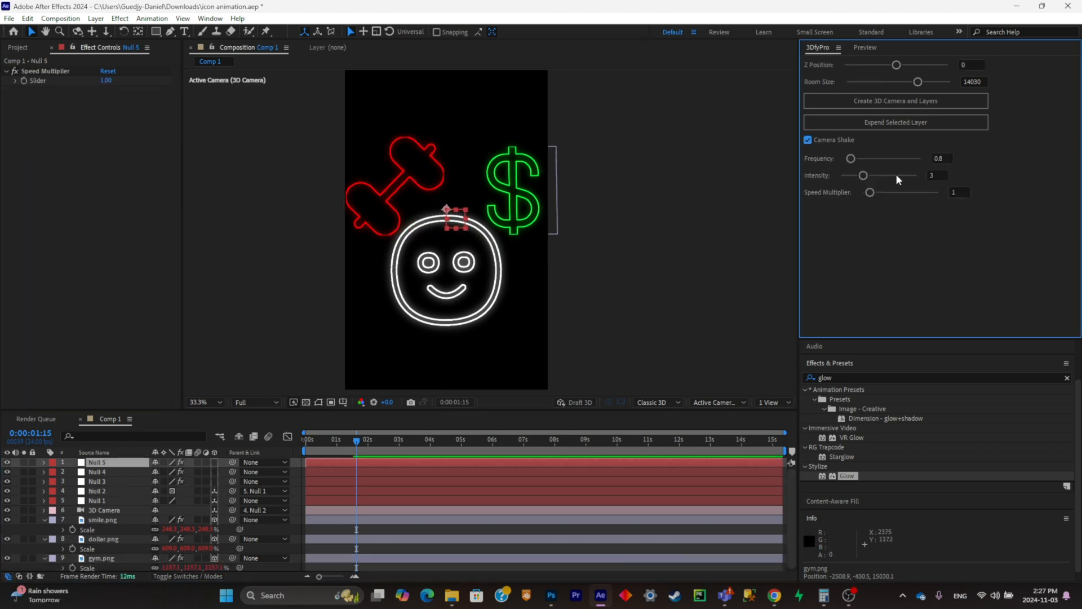
drag(864, 176, 852, 176)
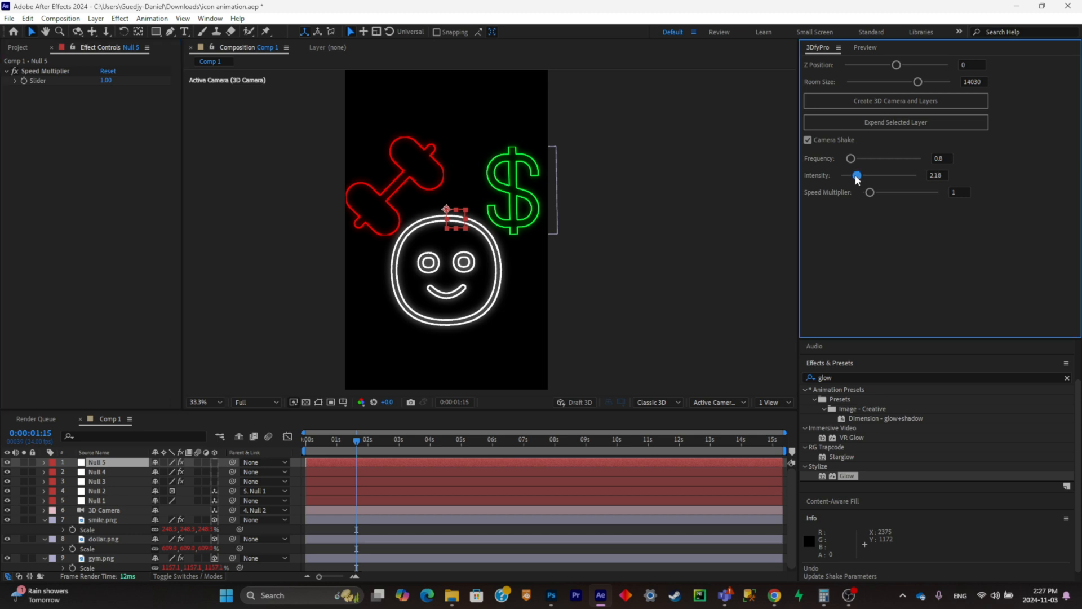
drag(359, 445, 276, 460)
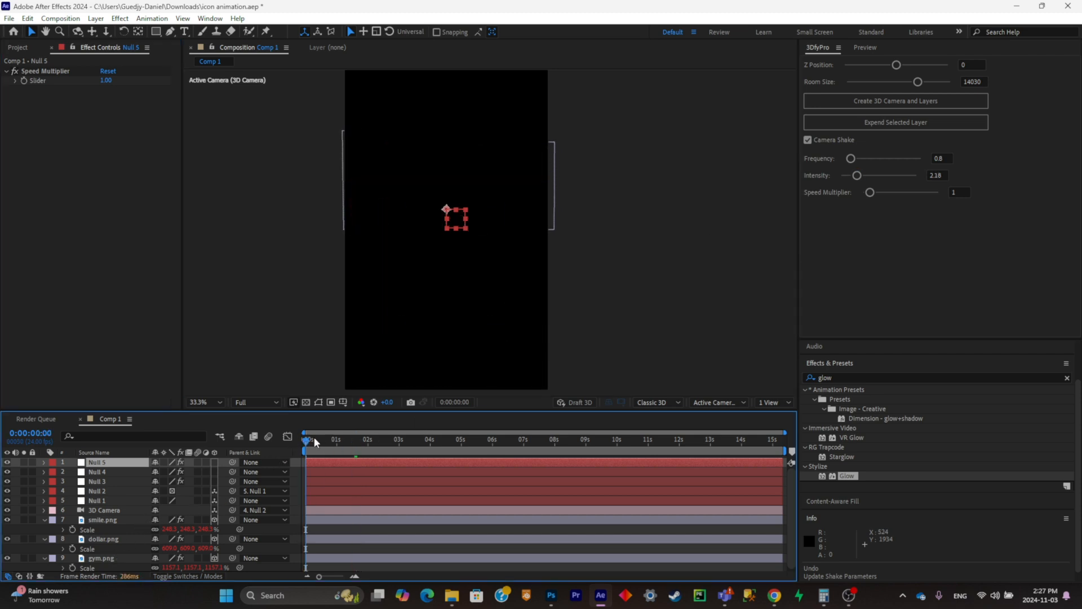
key(space)
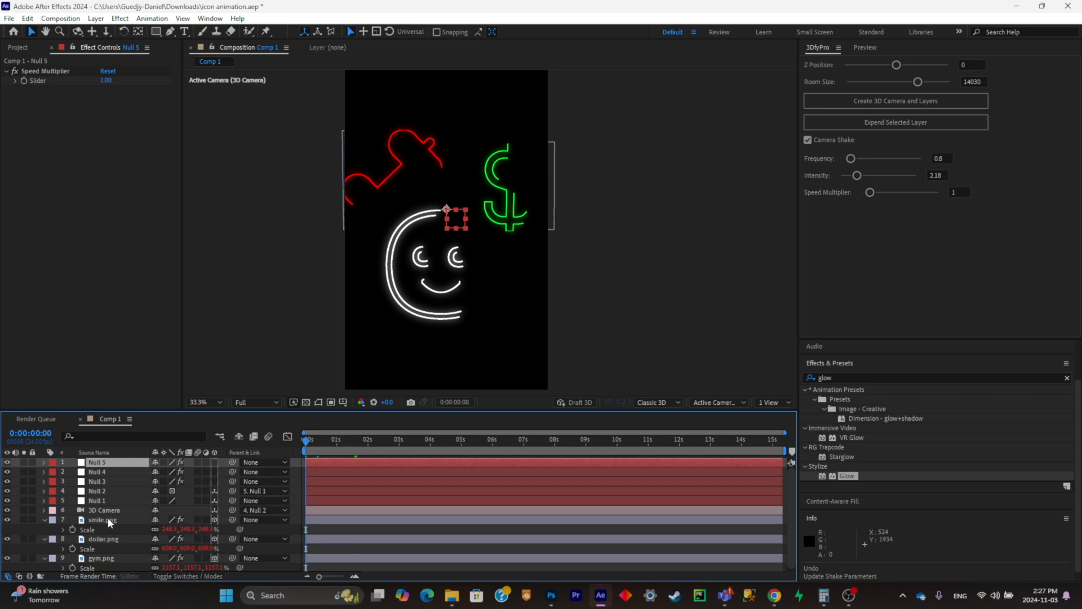
- Add Position keyframes to the 3D Camera at 0:00:00:00 and about 1.5 seconds, returning to the first one
click(108, 510)
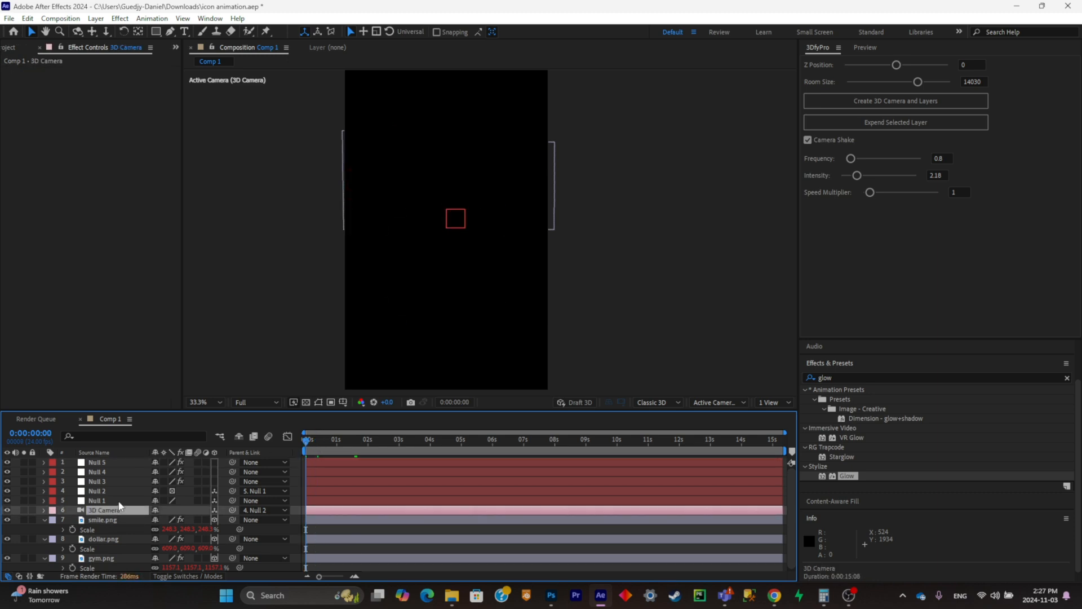
click(119, 501)
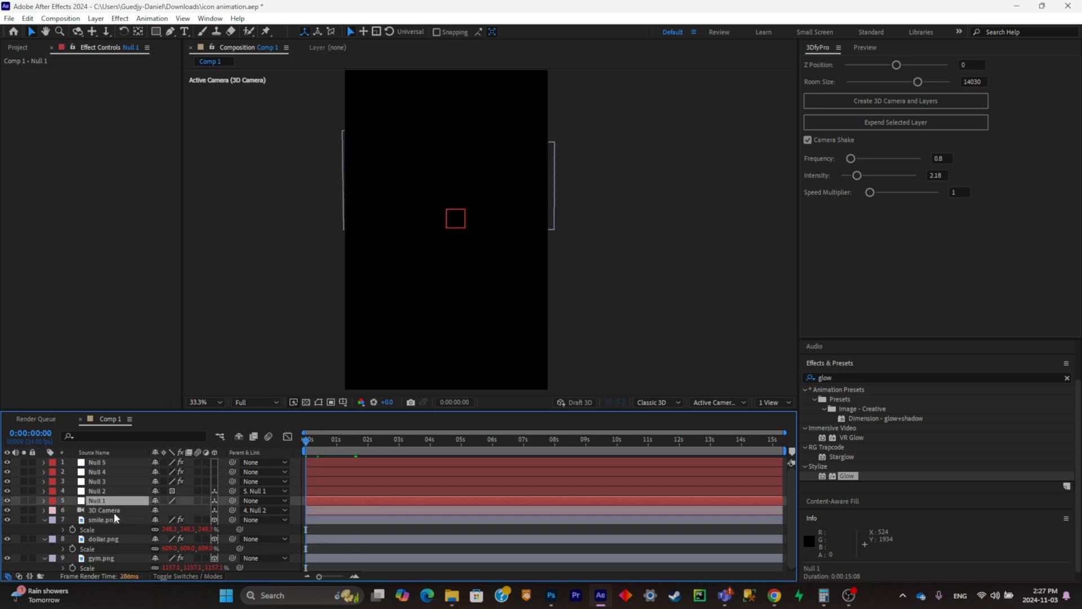
click(114, 512)
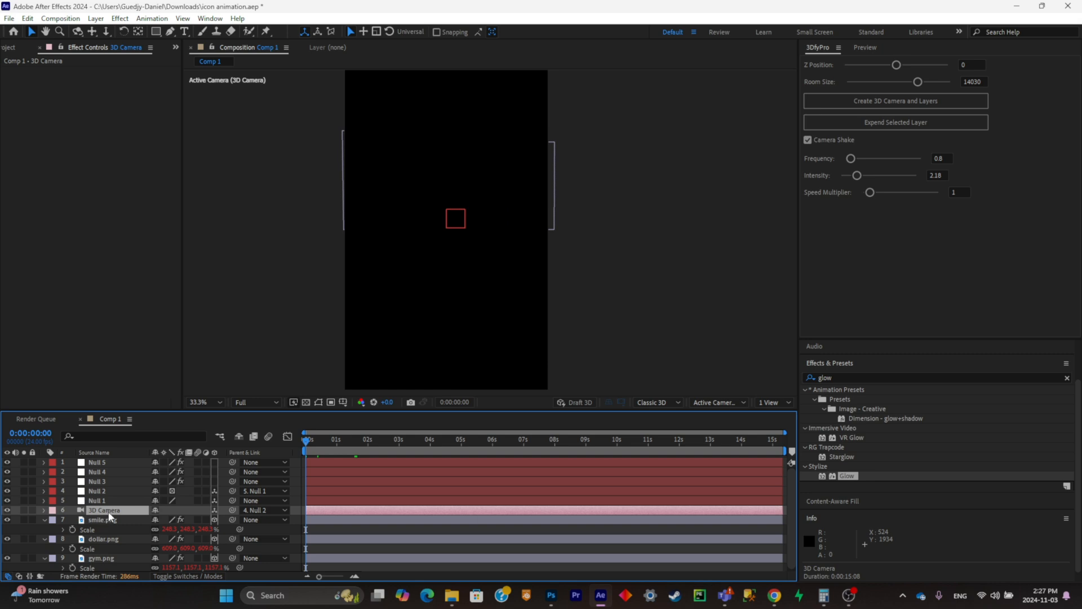
key(p)
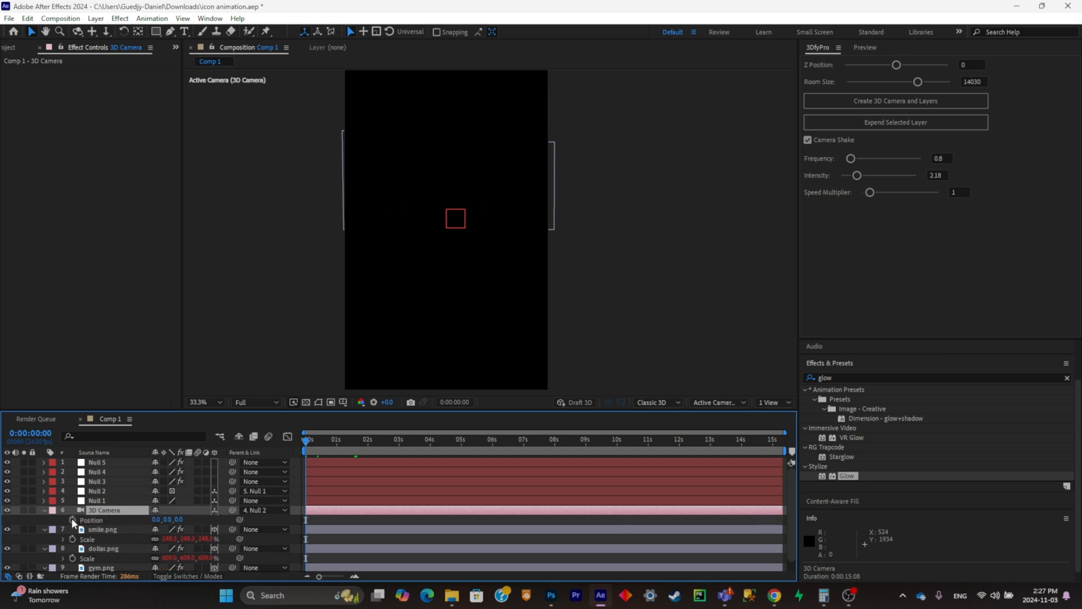
click(72, 520)
click(324, 445)
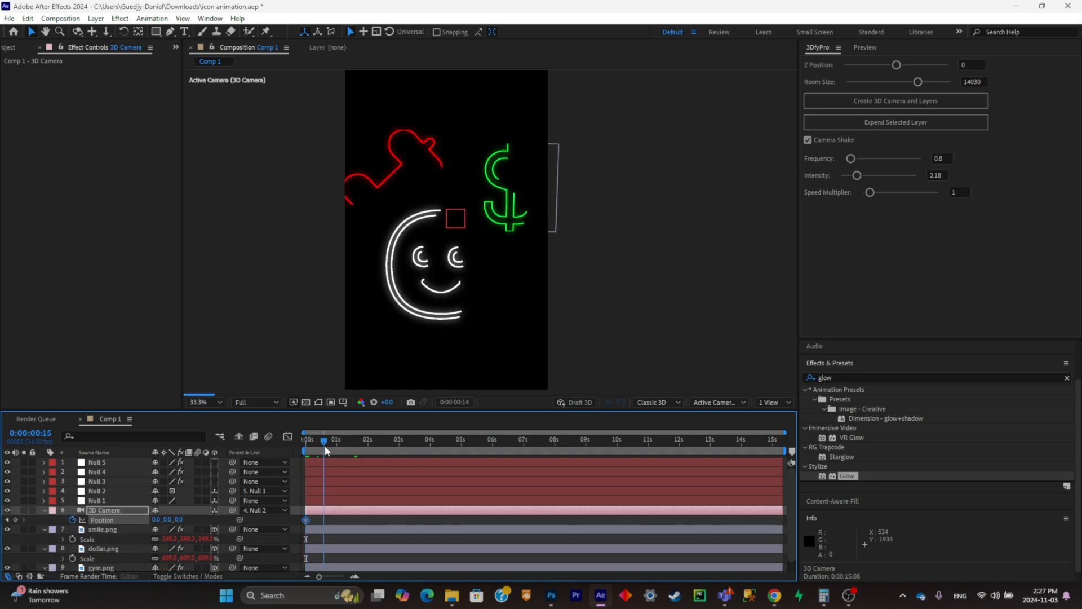
drag(325, 447, 351, 449)
click(16, 520)
click(7, 520)
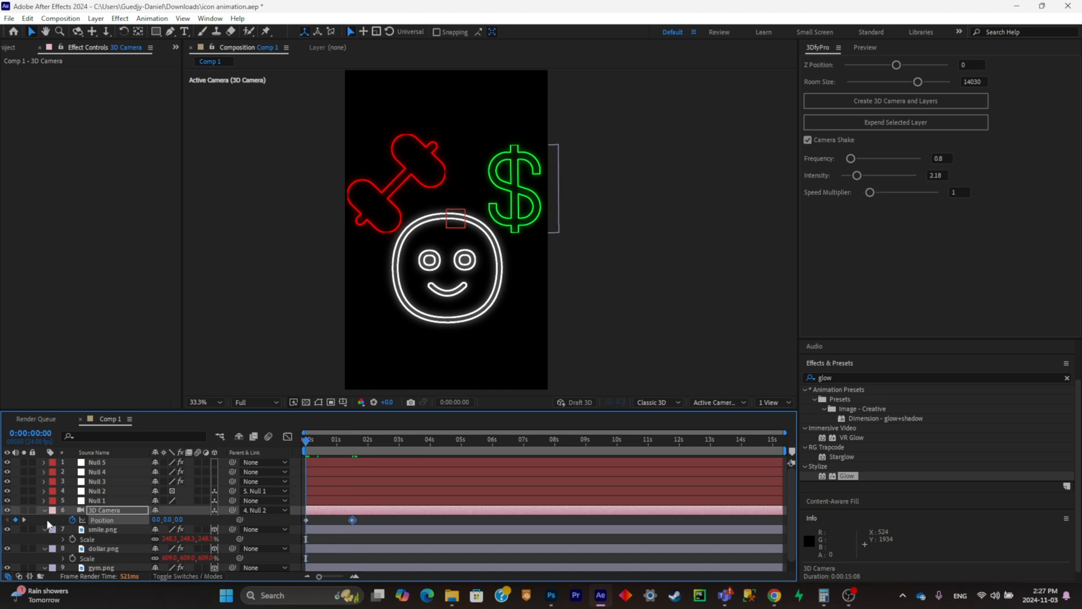
- Set the camera's starting Z position to 13987 and extend its move to end at about 4 seconds
drag(180, 519, 679, 261)
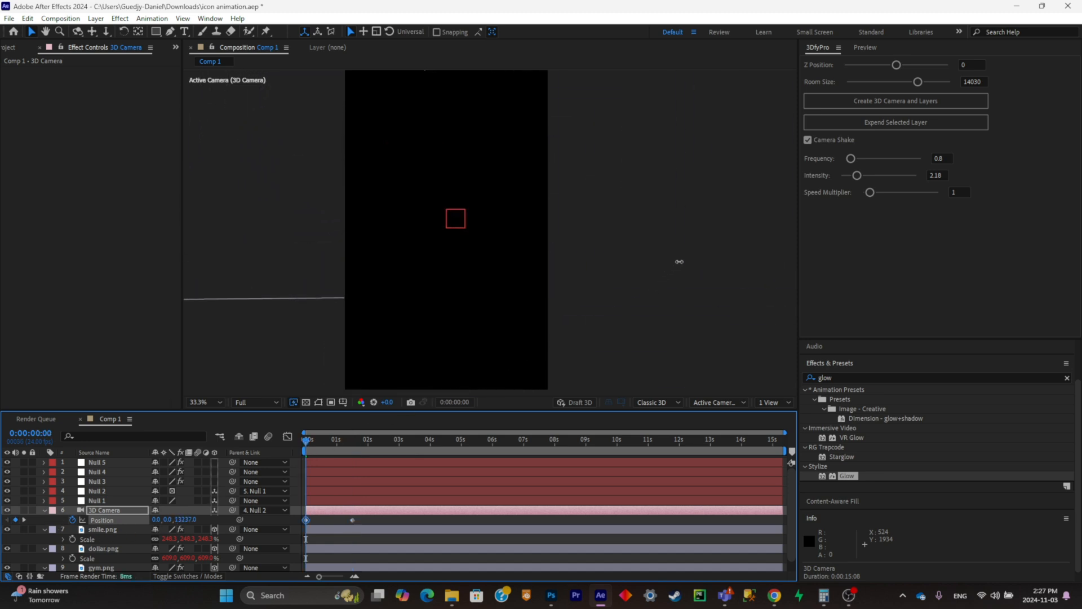
key(space)
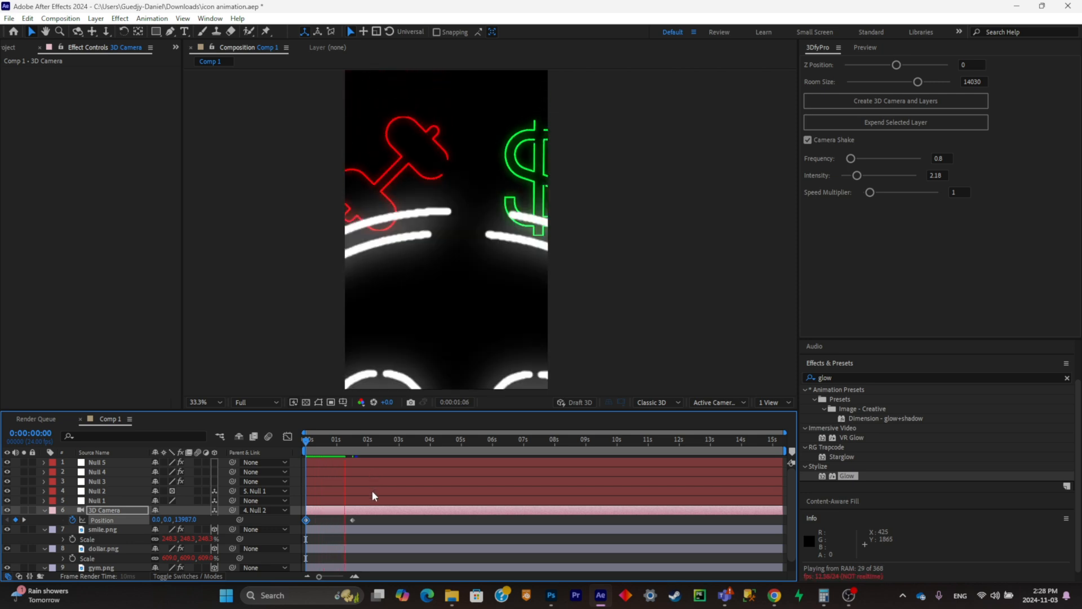
click(365, 449)
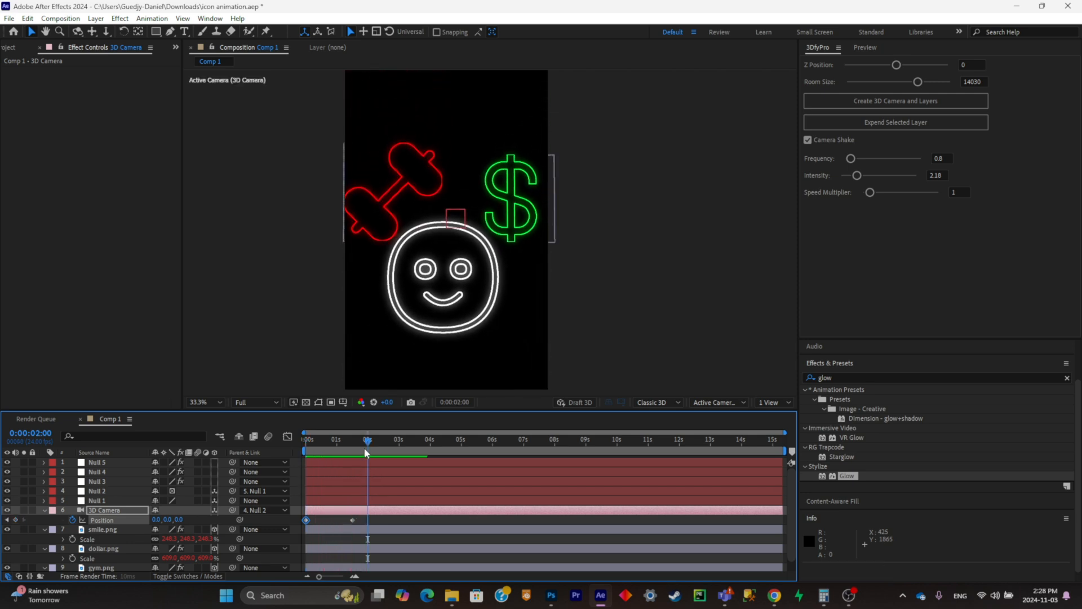
key(Home)
drag(306, 519, 363, 520)
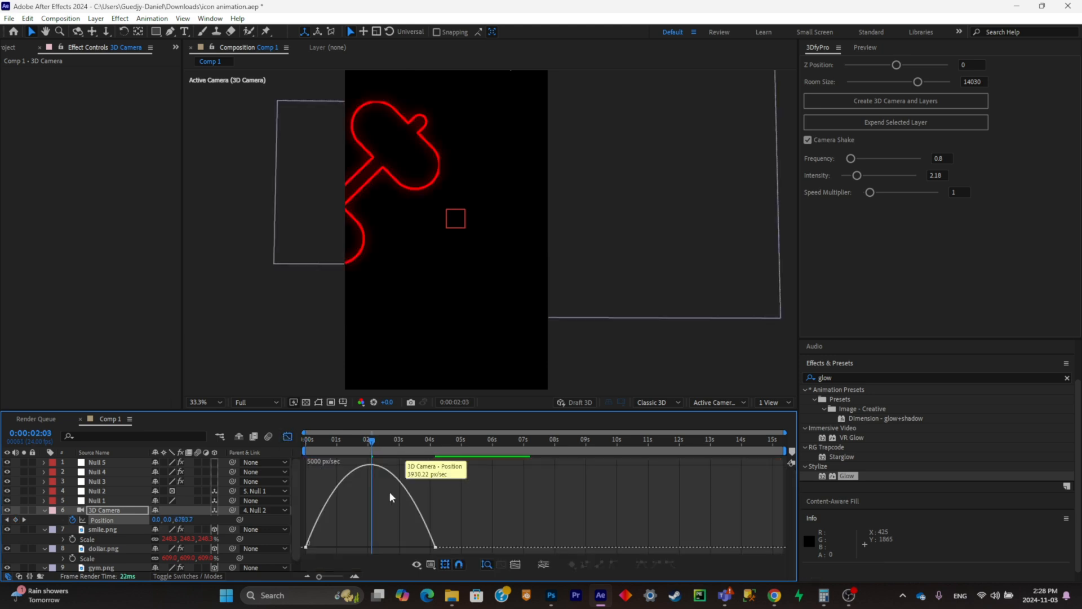
- Reshape the camera's Position speed curve to peak near the start and slow gradually, and preview the move
click(391, 490)
drag(325, 544, 310, 543)
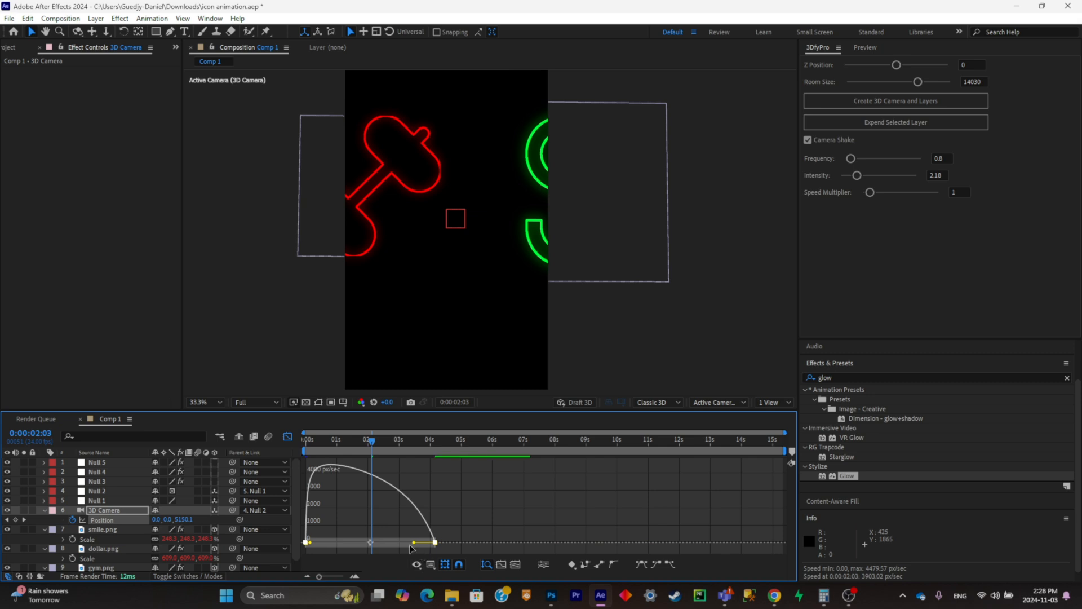
drag(414, 543, 393, 544)
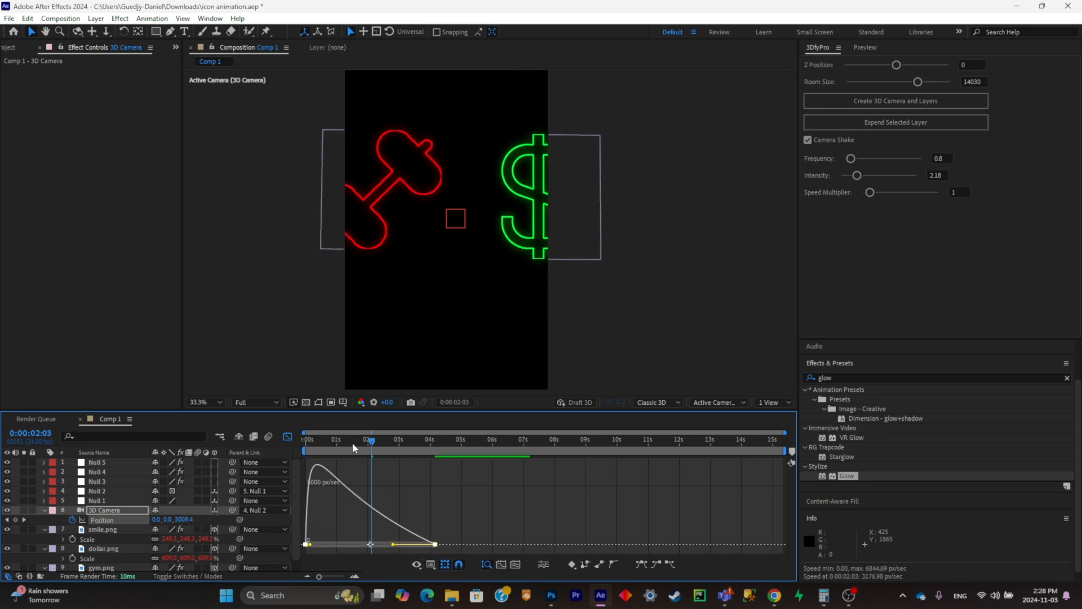
drag(353, 442, 251, 442)
key(space)
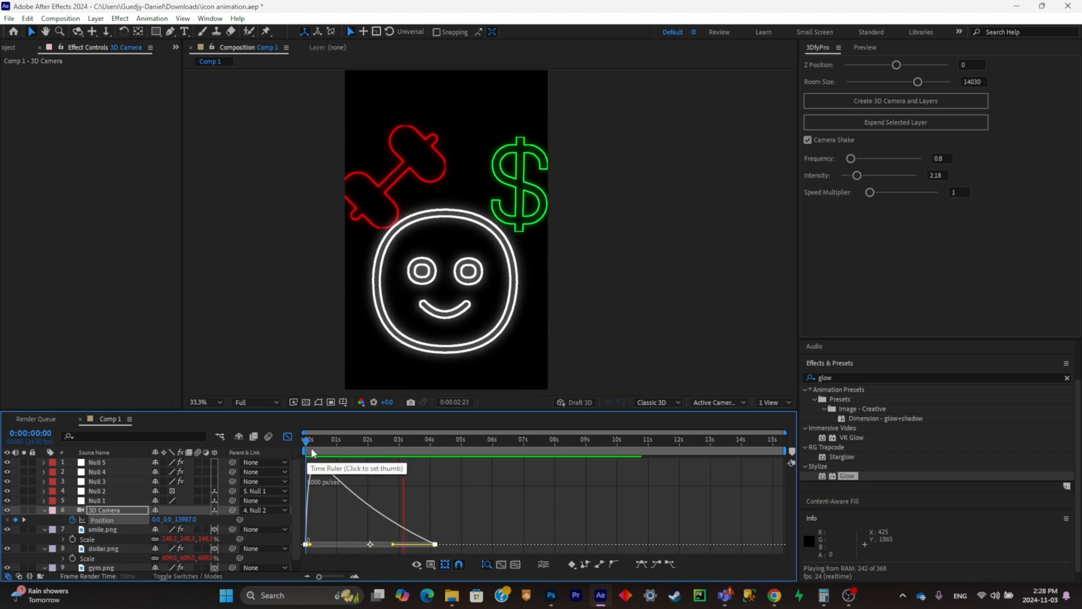
- Close the Graph Editor and collapse the revealed properties of all layers
click(287, 436)
key(ctrl+a)
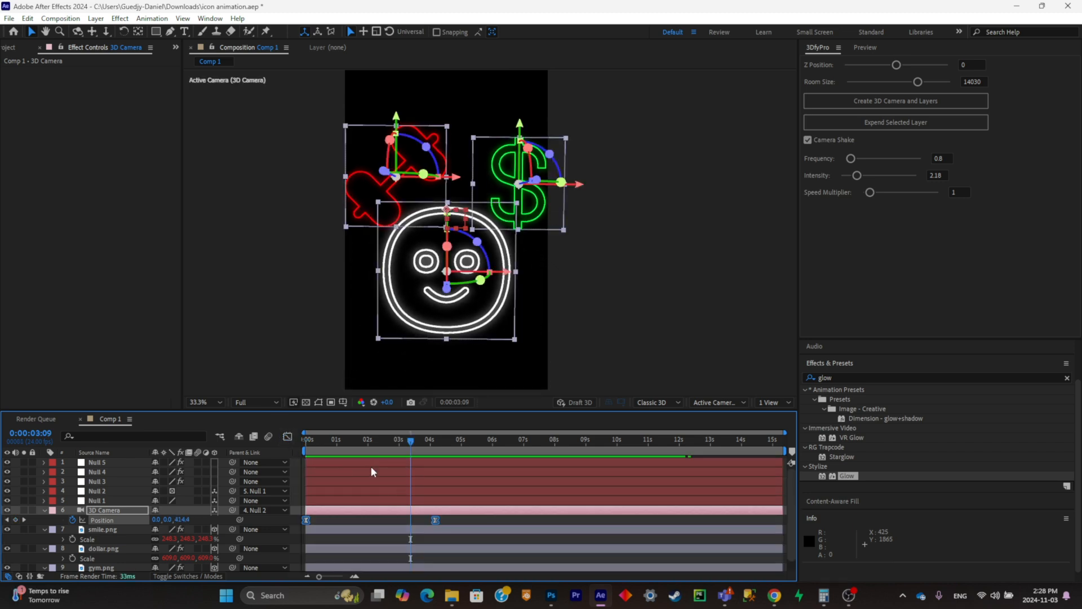
key(u)
click(347, 556)
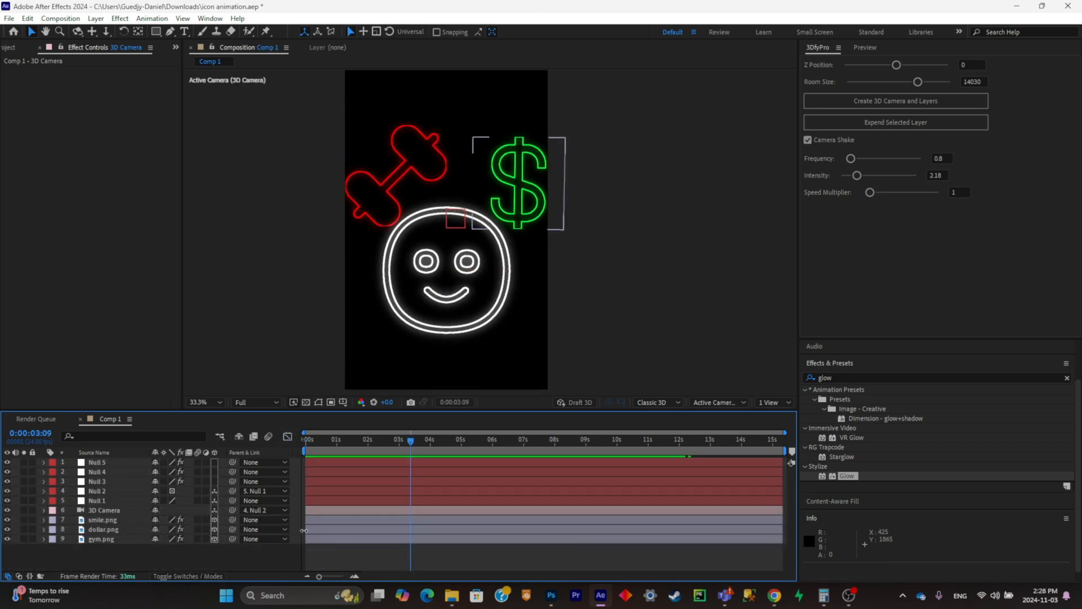
- Stagger the icons by starting smile.png at about 3 seconds and dollar.png at about 0:00:01:20, and preview the sequence
mouse_move(319, 521)
mouse_down()
mouse_move(445, 521)
mouse_move(432, 520)
mouse_up()
mouse_move(393, 439)
mouse_down()
mouse_move(313, 451)
mouse_move(361, 459)
mouse_up()
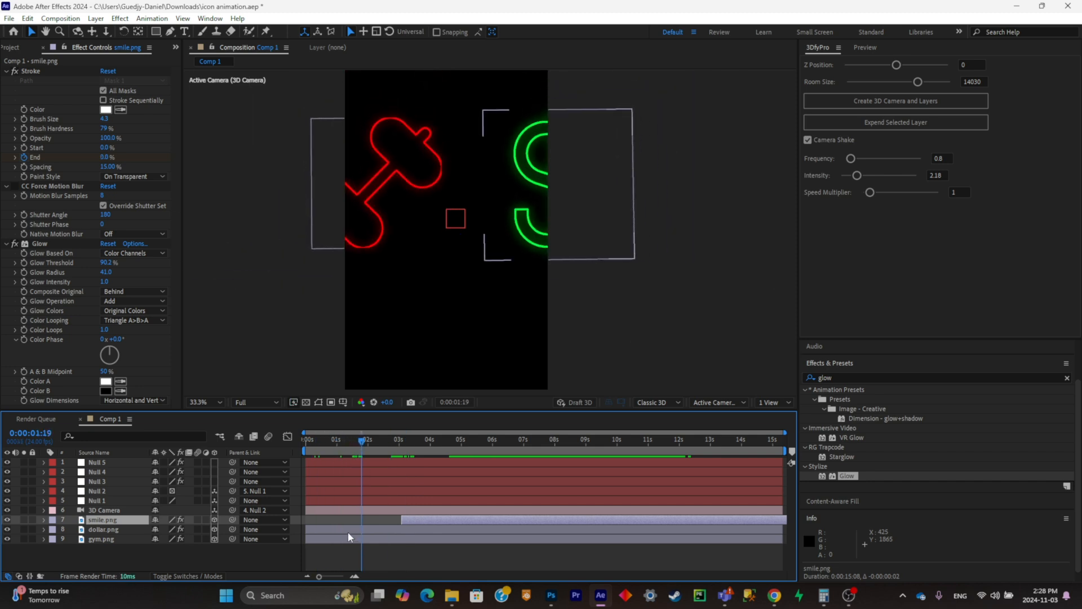
drag(346, 528, 391, 501)
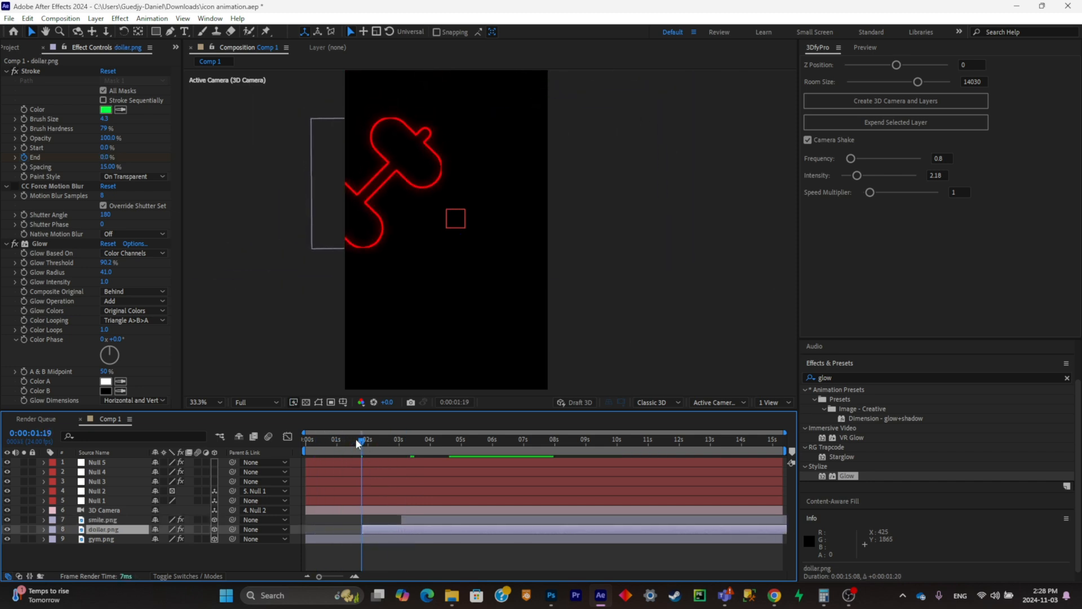
drag(356, 439, 284, 454)
key(space)
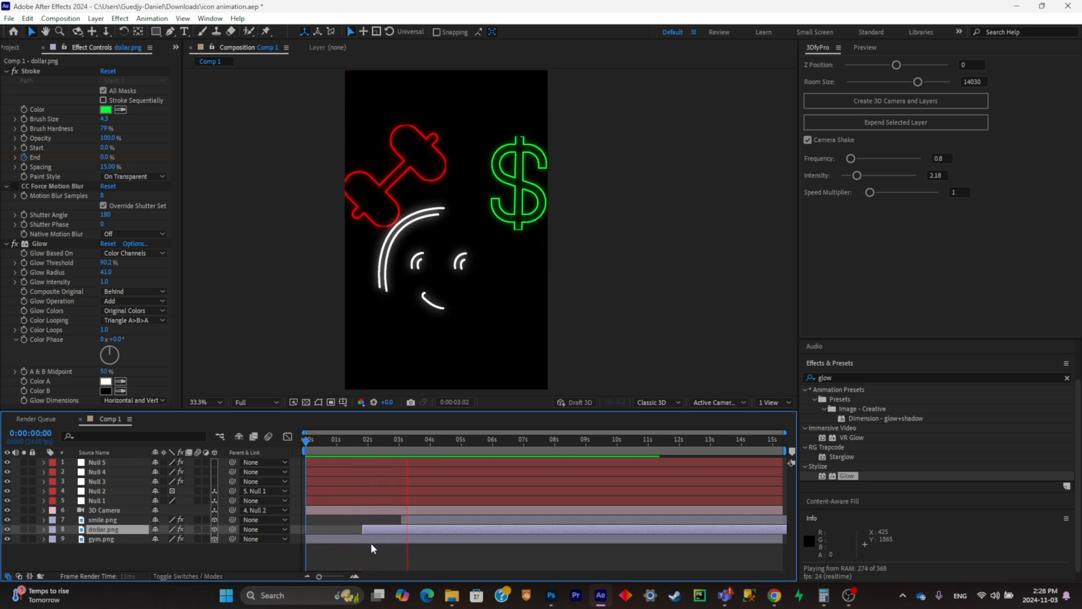
- Try starting dollar.png earlier, at about 1 second, and repositioning the dollar icon, and undo both changes
drag(389, 529, 371, 529)
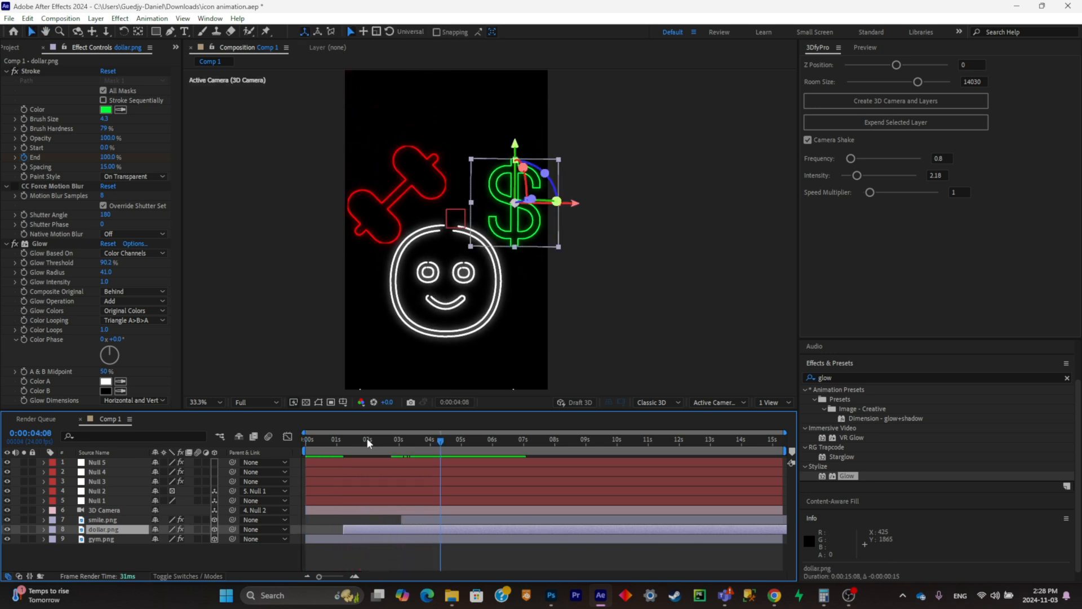
mouse_move(368, 438)
mouse_down()
mouse_move(350, 451)
mouse_move(367, 454)
mouse_move(361, 446)
mouse_up()
click(499, 254)
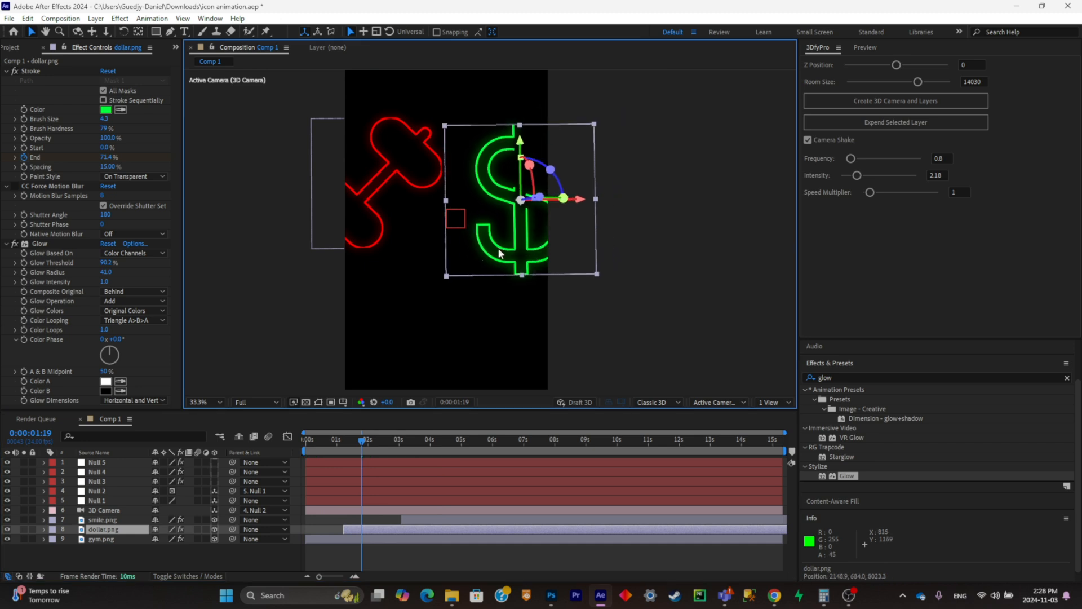
key(ctrl+z)
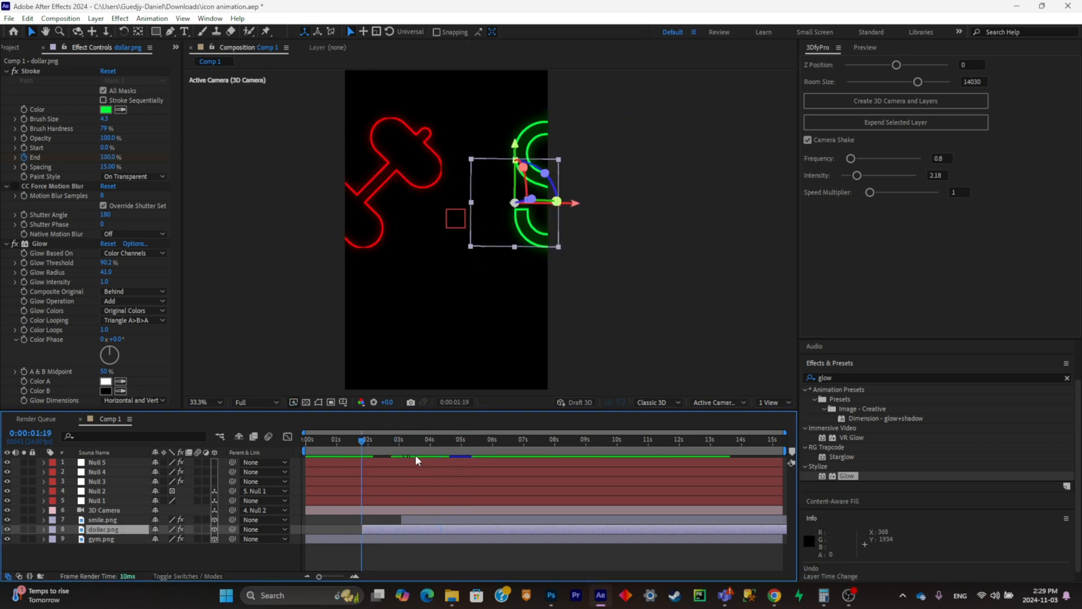
- Lower the Camera Shake intensity to 1.66 and preview the animation from the start
drag(416, 456, 273, 486)
click(305, 508)
click(854, 177)
key(space)
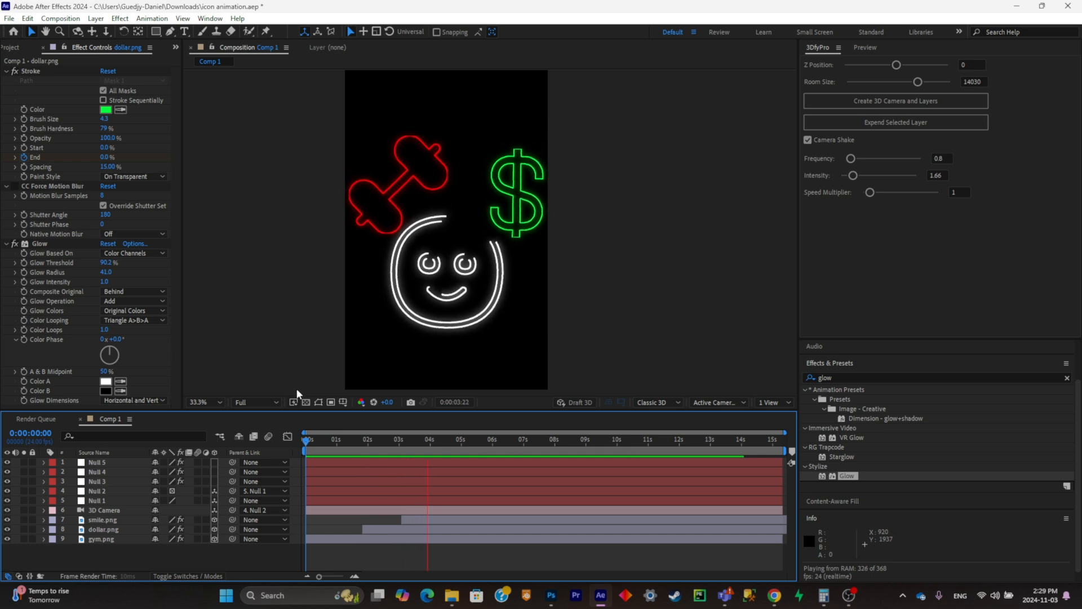
- Save the project with motion blur enabled for the composition and its layers, and preview the result from the first frame
mouse_move(389, 439)
mouse_down()
mouse_move(344, 442)
mouse_move(373, 442)
mouse_up()
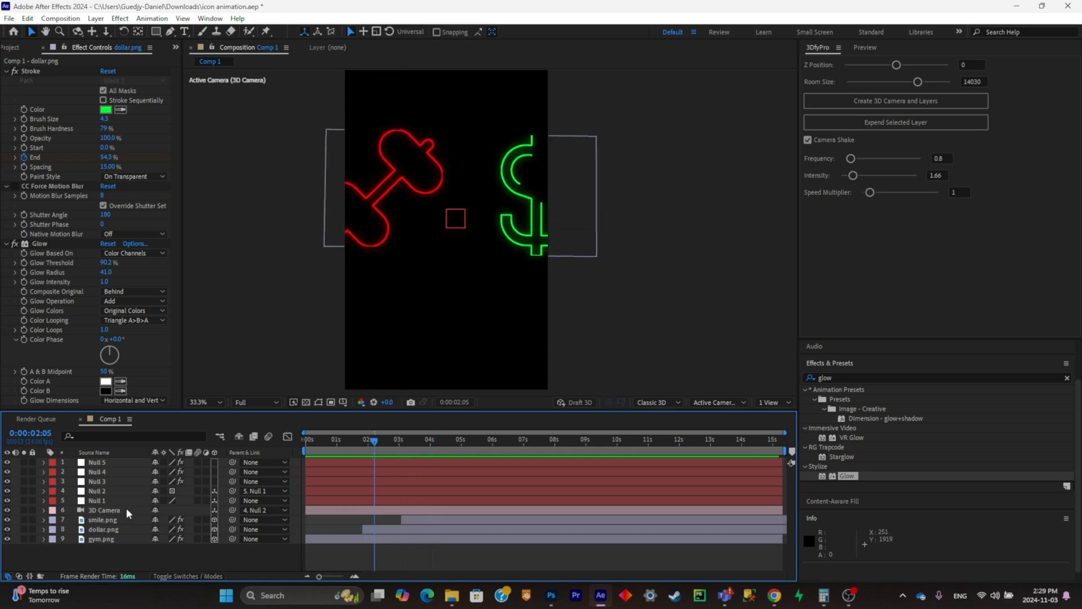
key(ctrl+s)
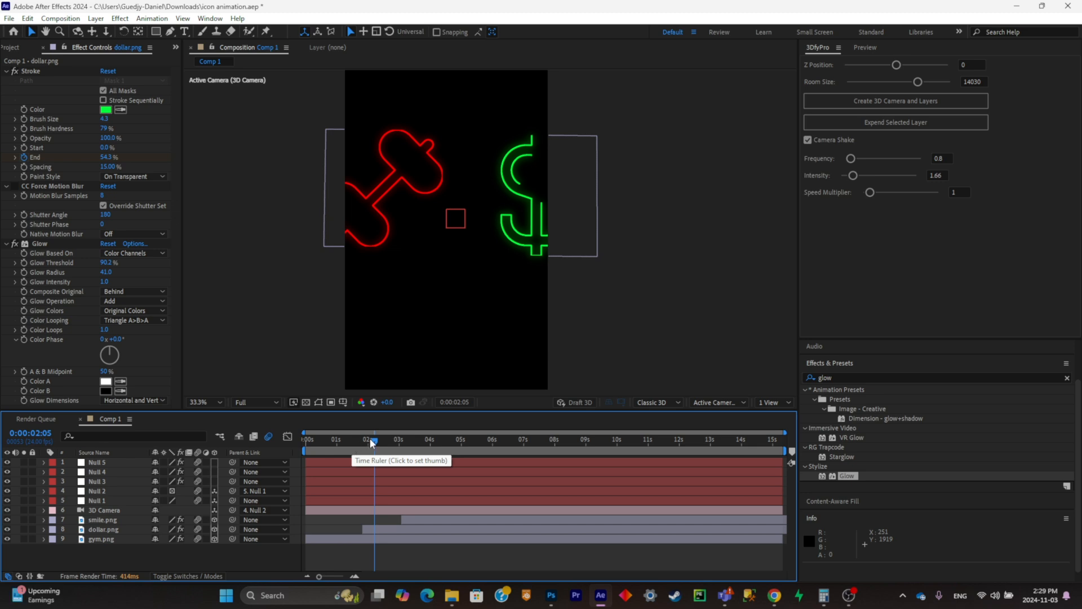
key(Home)
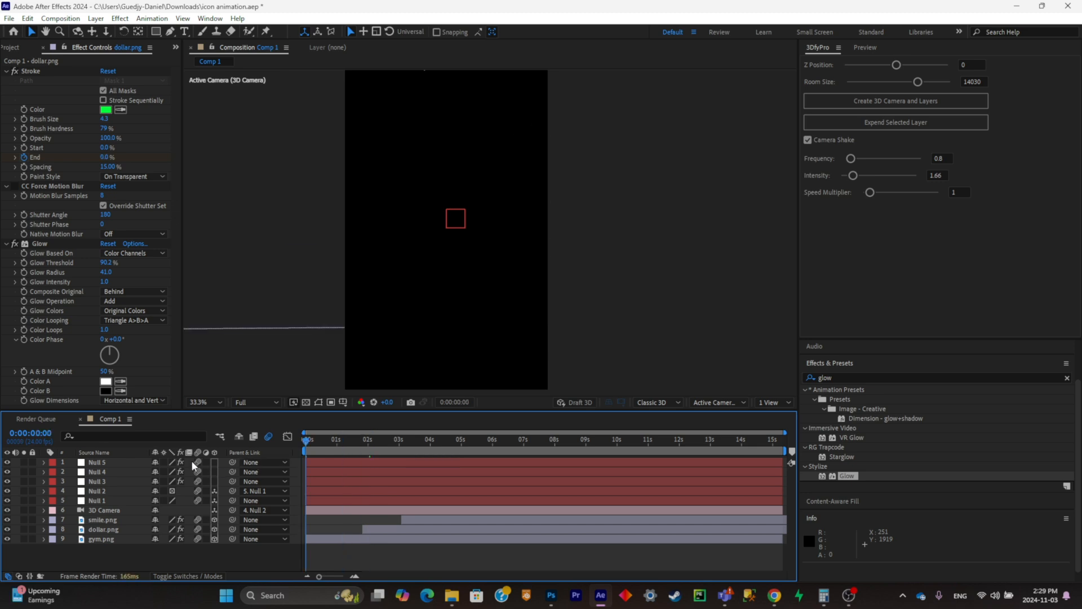
key(space)
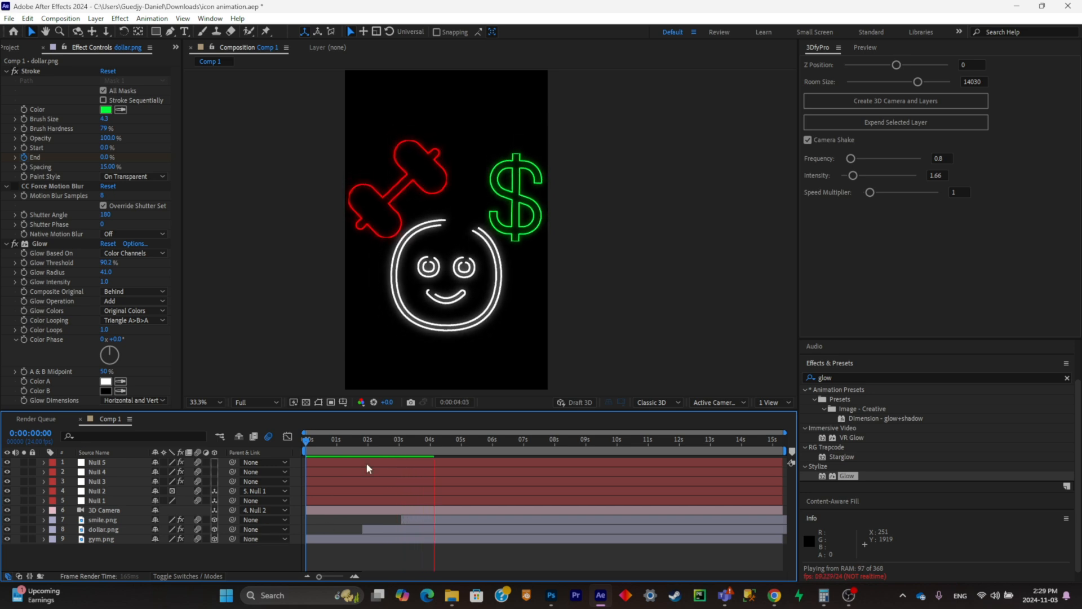
drag(412, 444, 297, 478)
key(space)
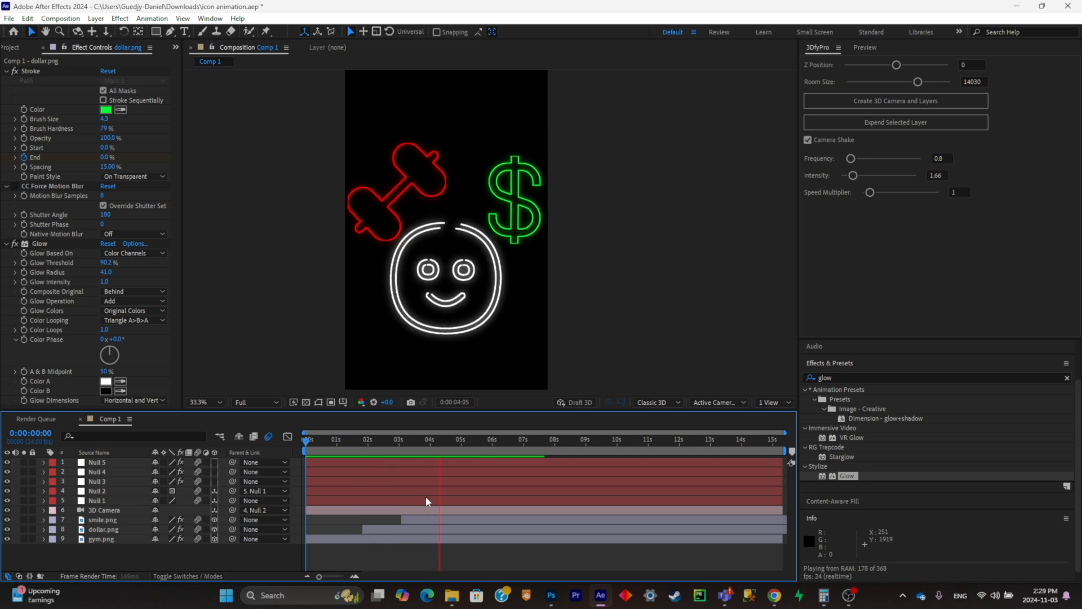
- Reveal Null 1's rotation properties and add a Y Rotation keyframe of 0° at 0:00:00:23
click(439, 442)
drag(439, 441, 387, 442)
click(107, 500)
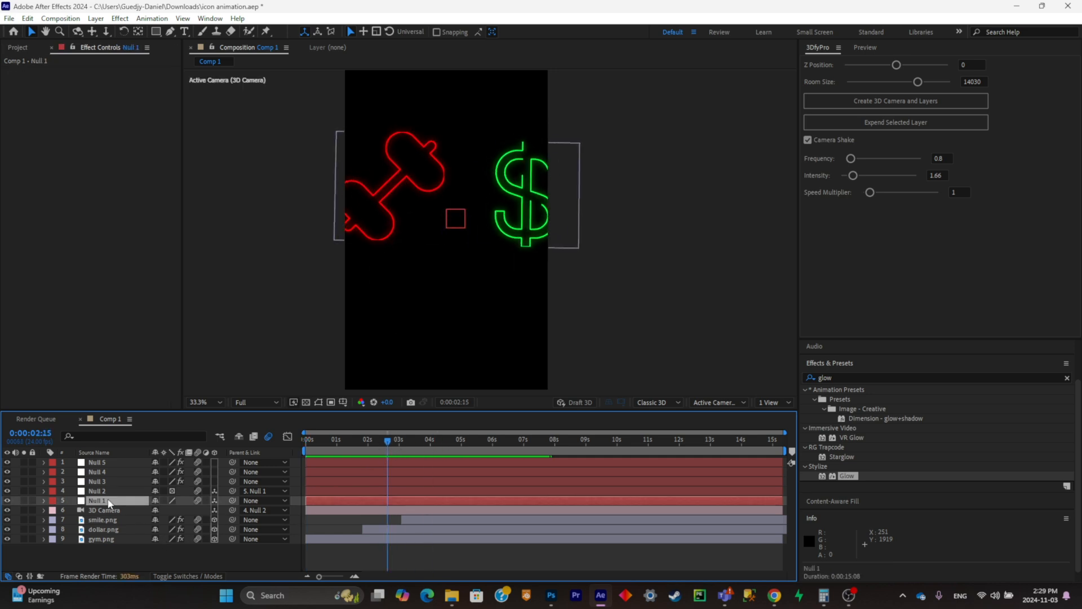
key(r)
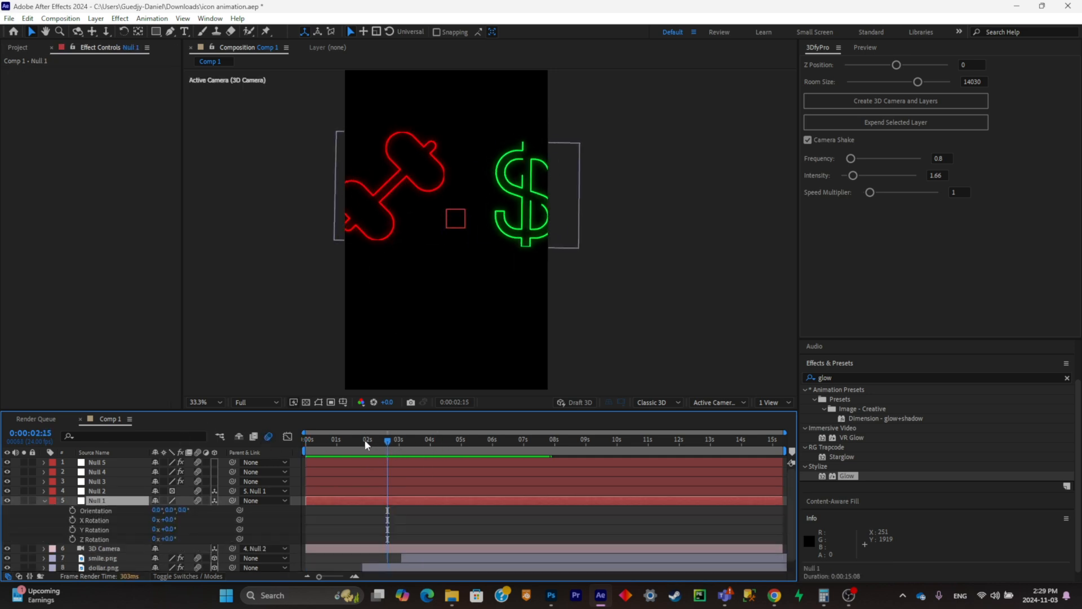
drag(365, 440, 336, 442)
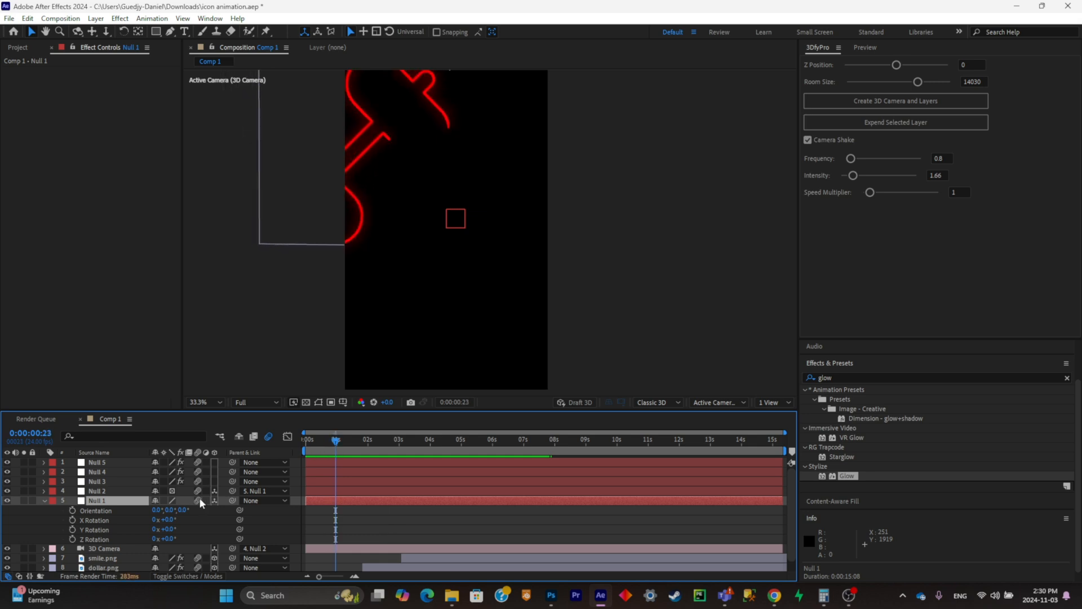
drag(168, 532, 159, 527)
key(ctrl+z)
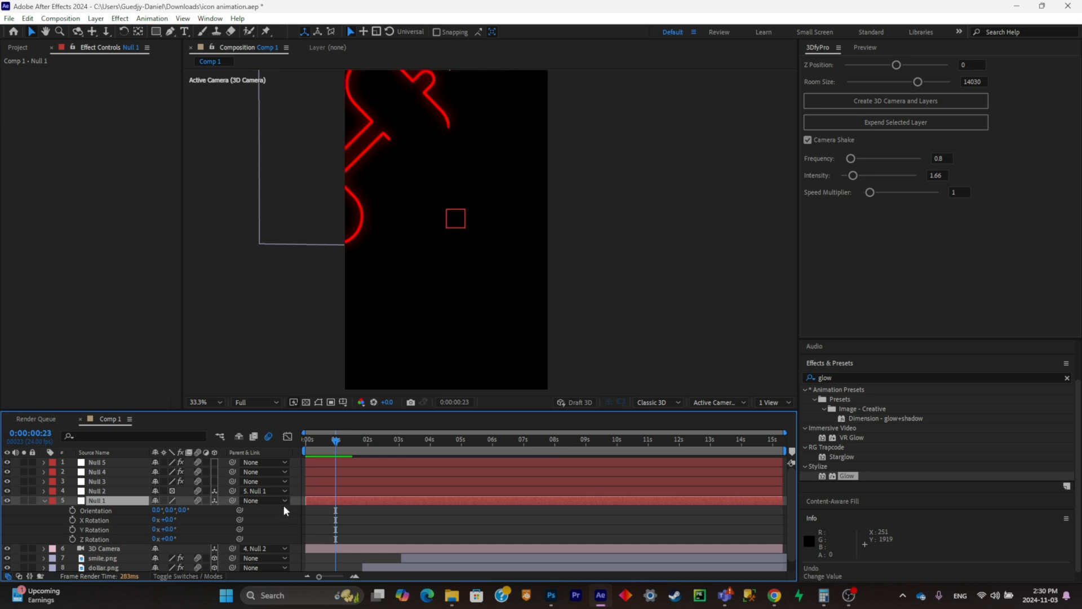
click(73, 530)
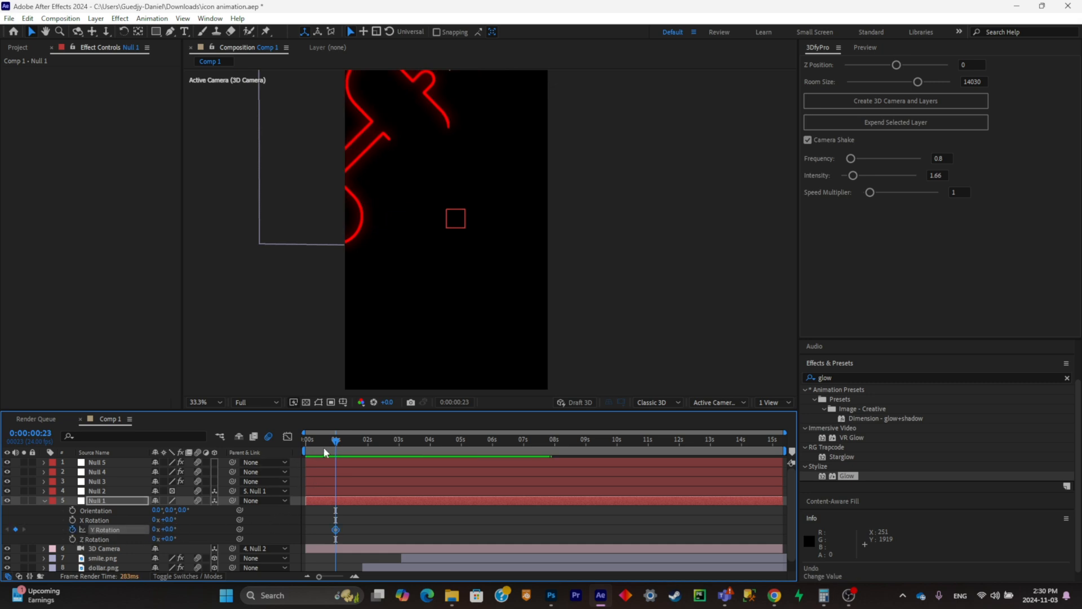
- Set Null 1's Y Rotation to about -12° at 0:00:01:08 and move its first keyframe to 0:00:00:04
drag(335, 443, 347, 443)
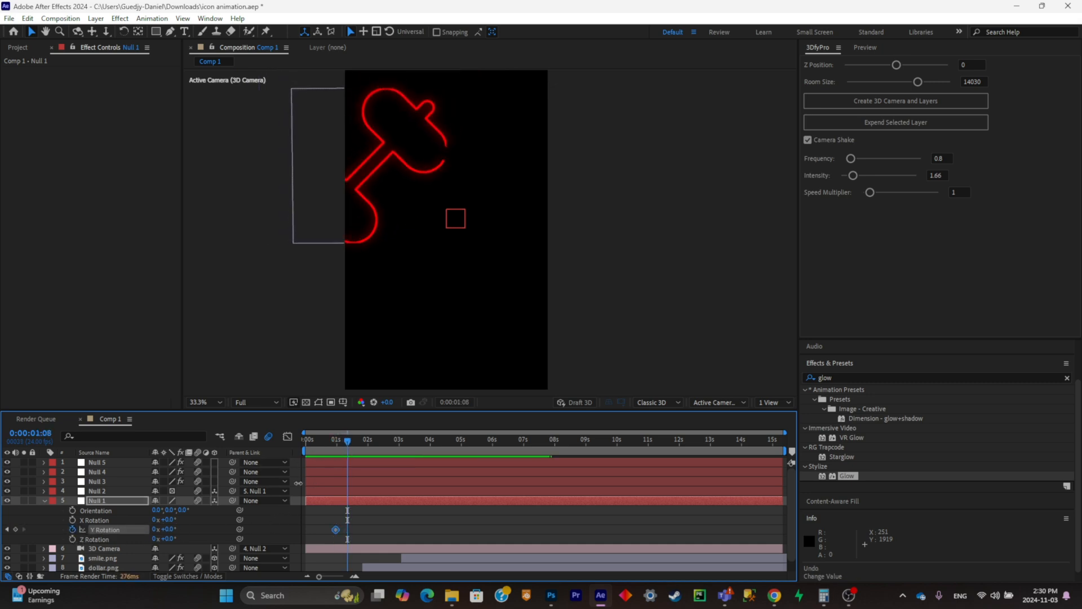
drag(156, 535, 160, 523)
drag(333, 531, 309, 525)
key(space)
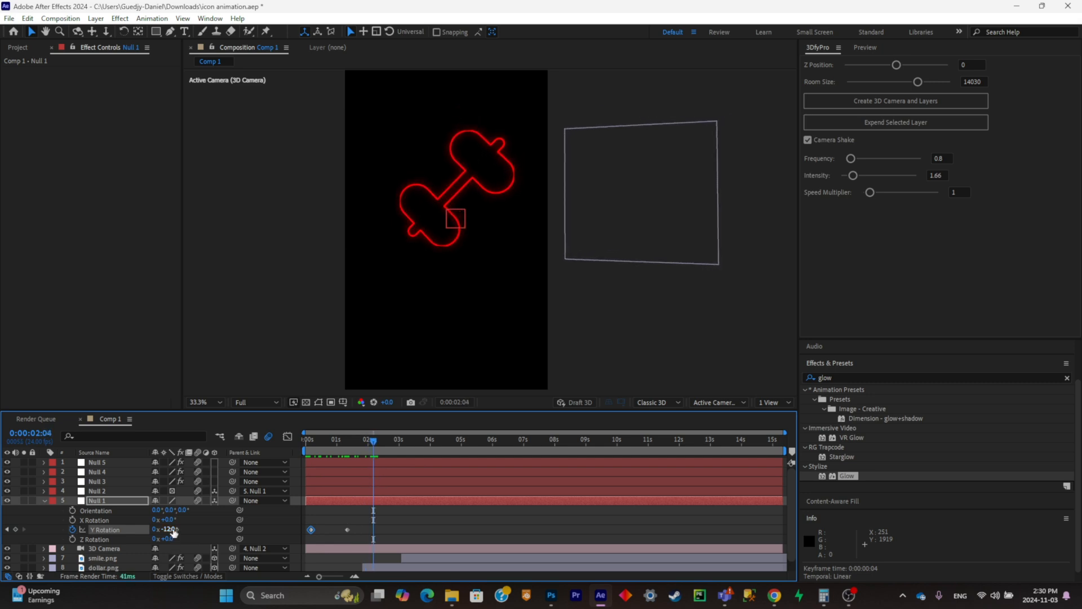
- Keyframe Null 1's Y Rotation to a positive angle at 0:00:02:04 and preview the camera swing
drag(174, 532, 180, 525)
drag(361, 443, 290, 472)
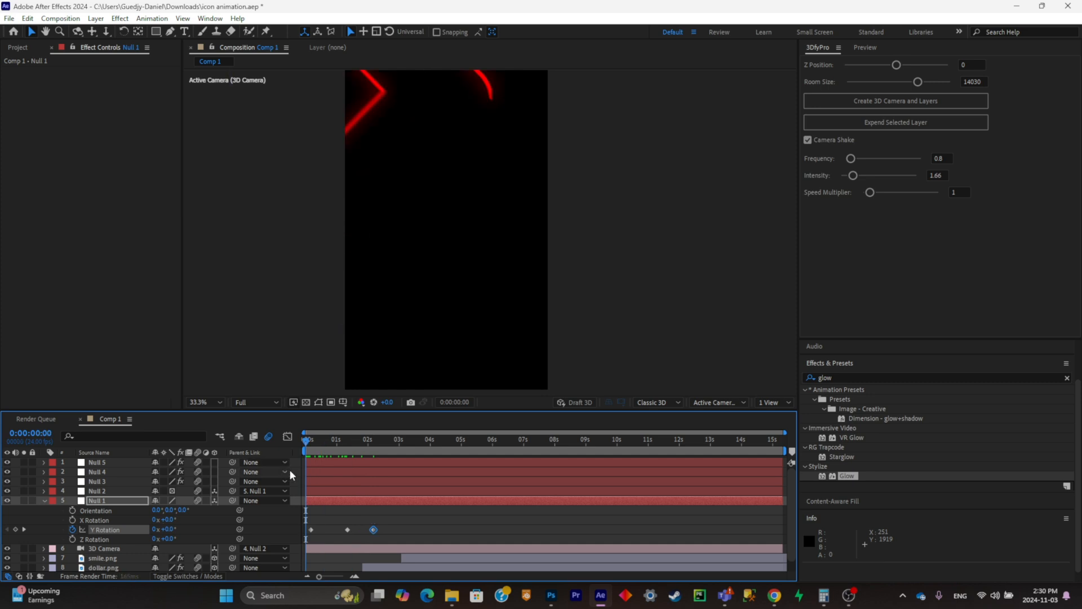
key(space)
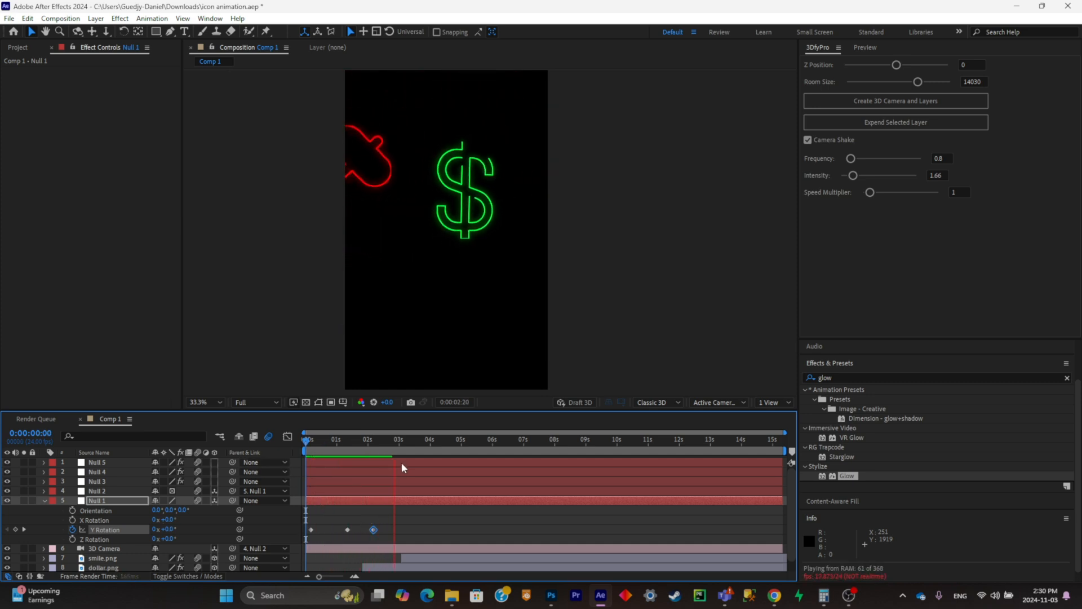
key(space)
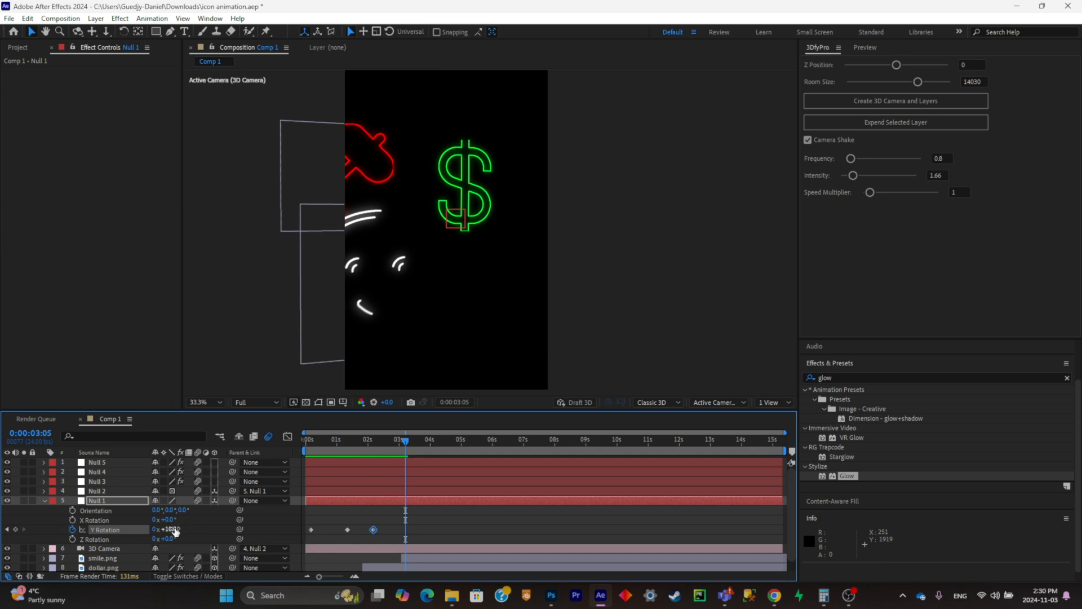
- Set Null 1's Y Rotation to 0° at 0:00:03:05 and select its Y Rotation keyframes
text(0)
key(Return)
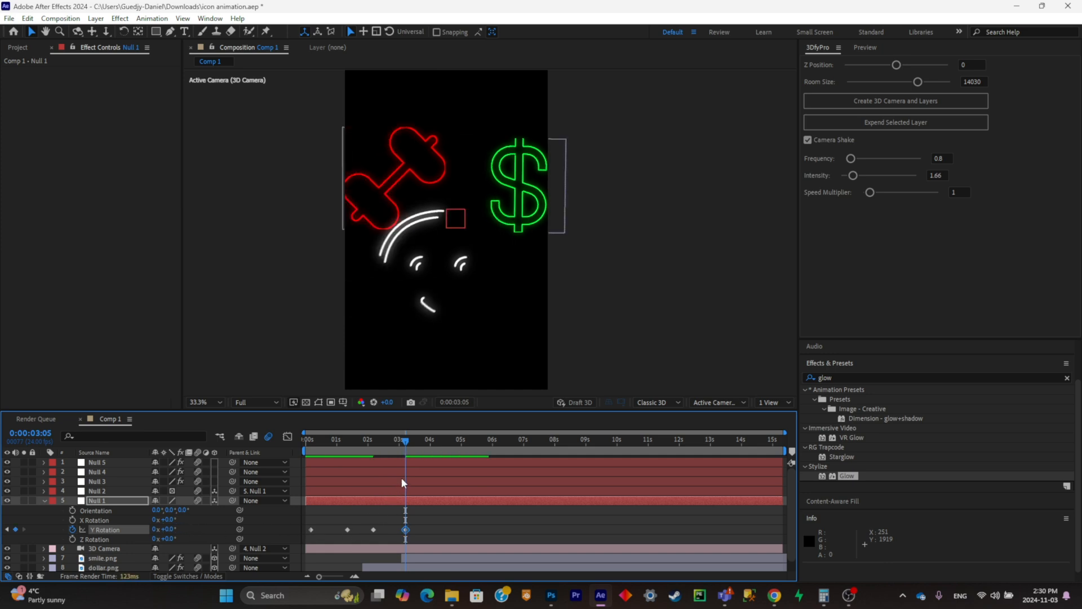
drag(417, 531, 252, 519)
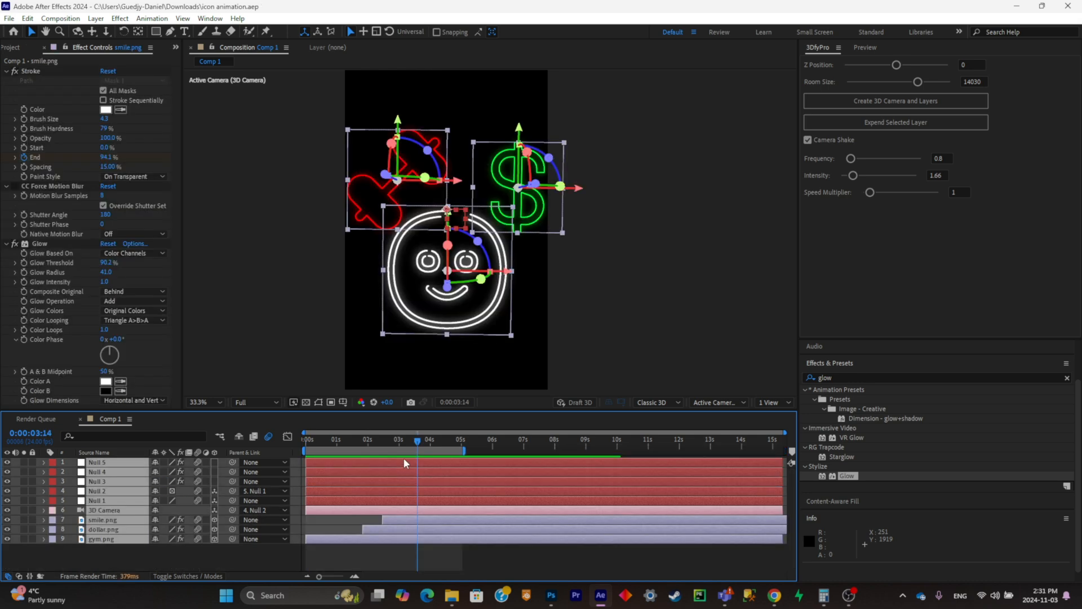
- Enable the CC Force Motion Blur effect on smile.png, dollar.png and gym.png, and return to the start of the timeline
click(345, 553)
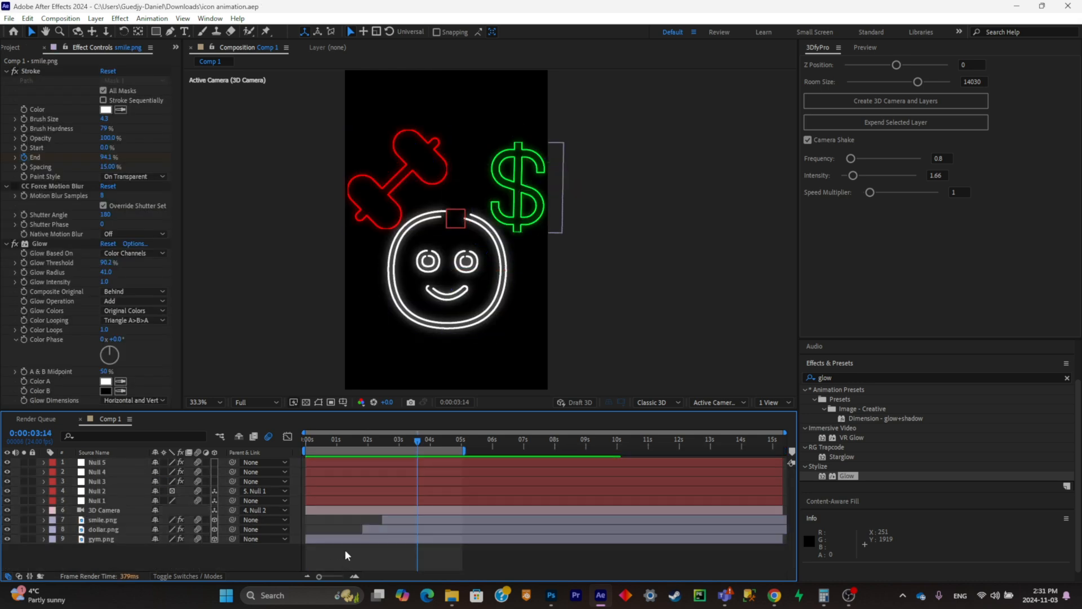
click(15, 187)
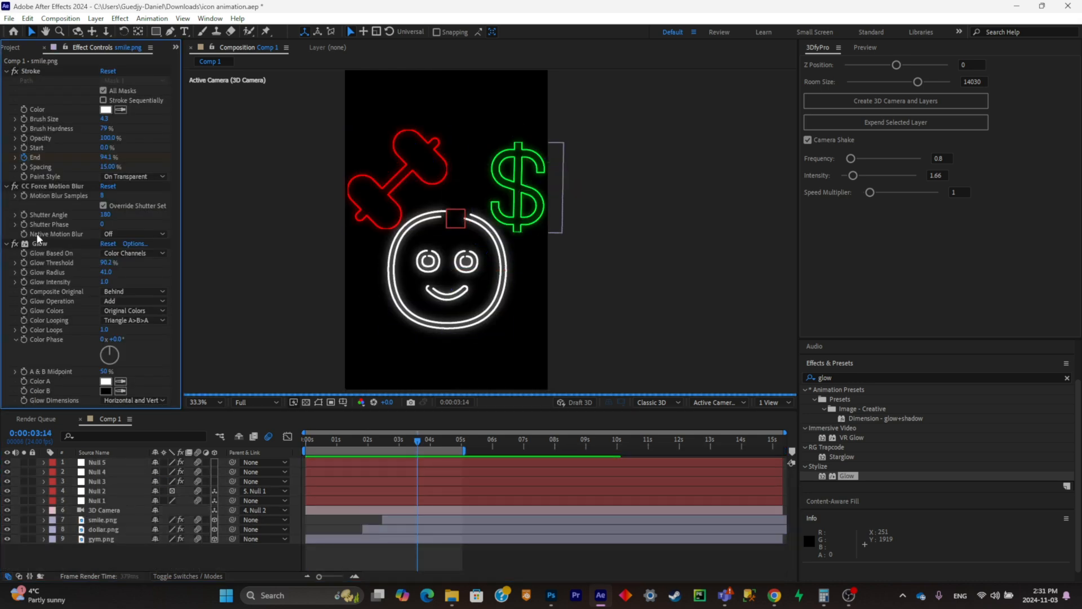
click(103, 521)
click(93, 530)
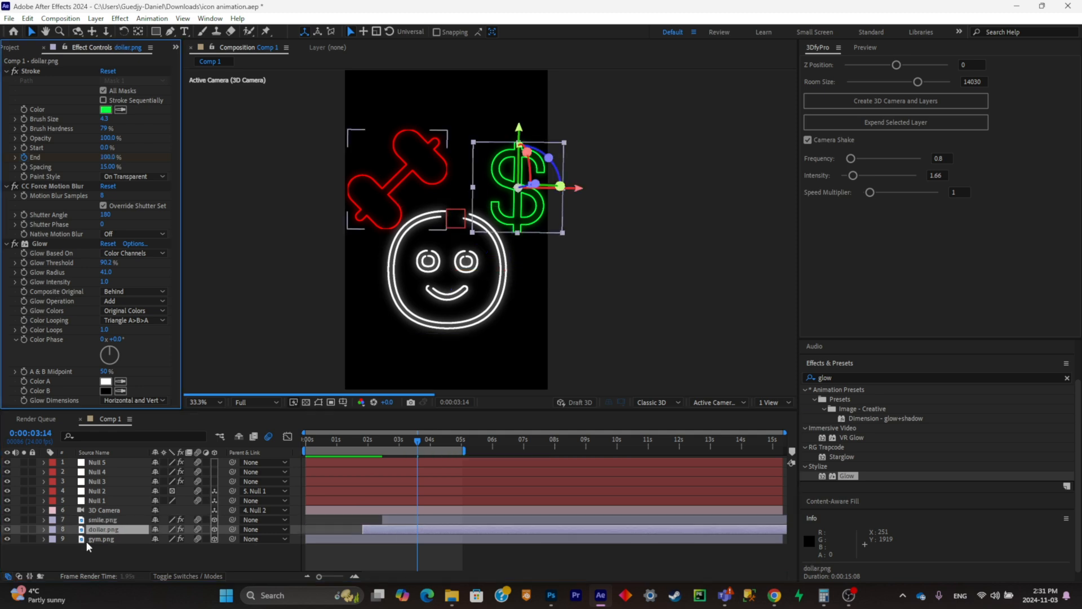
click(90, 540)
click(17, 191)
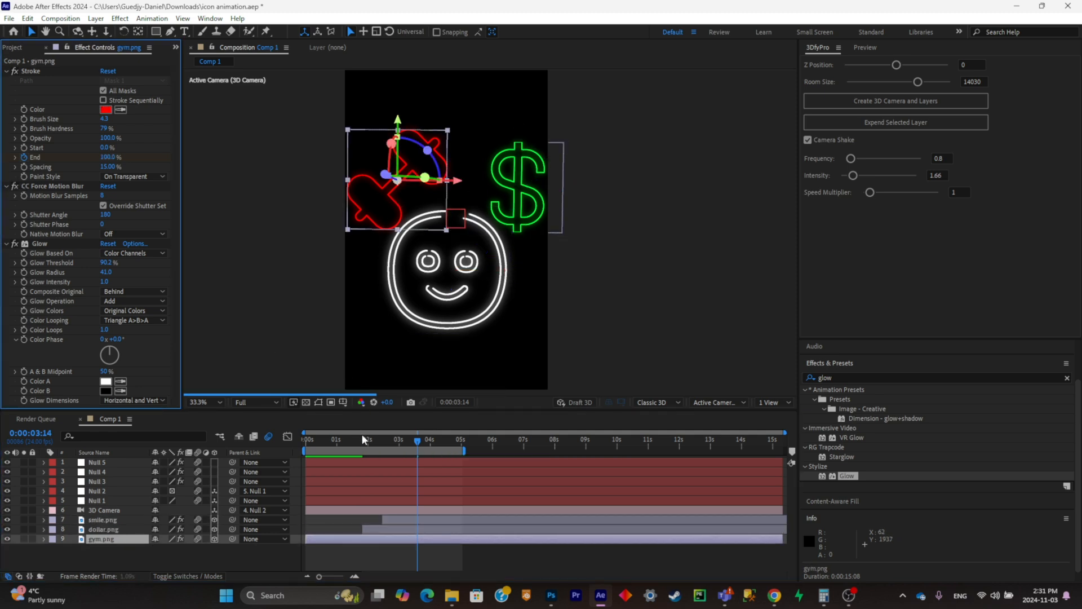
drag(362, 438, 264, 451)
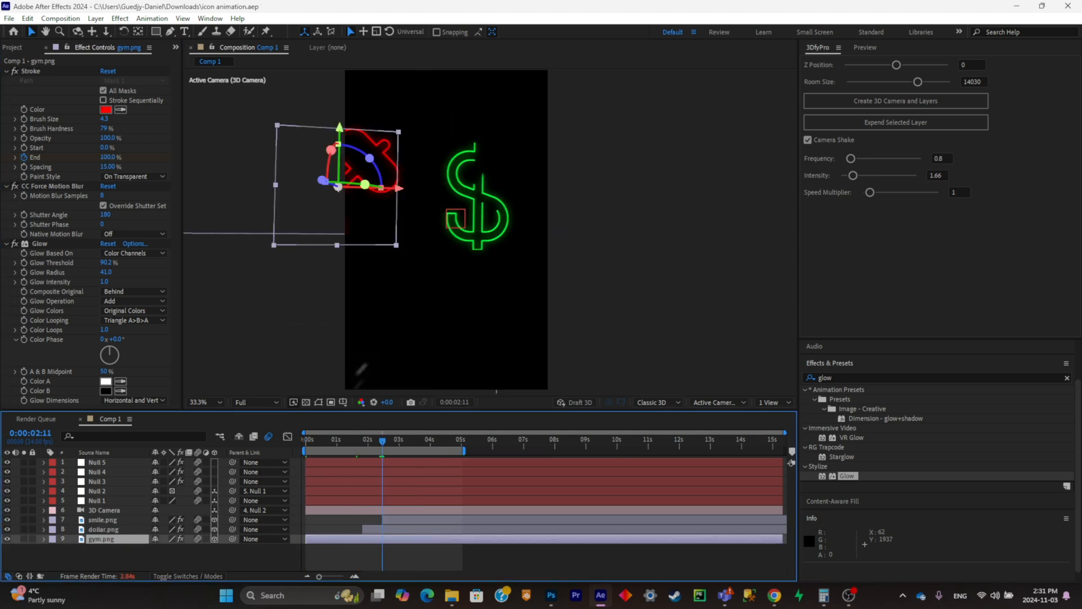